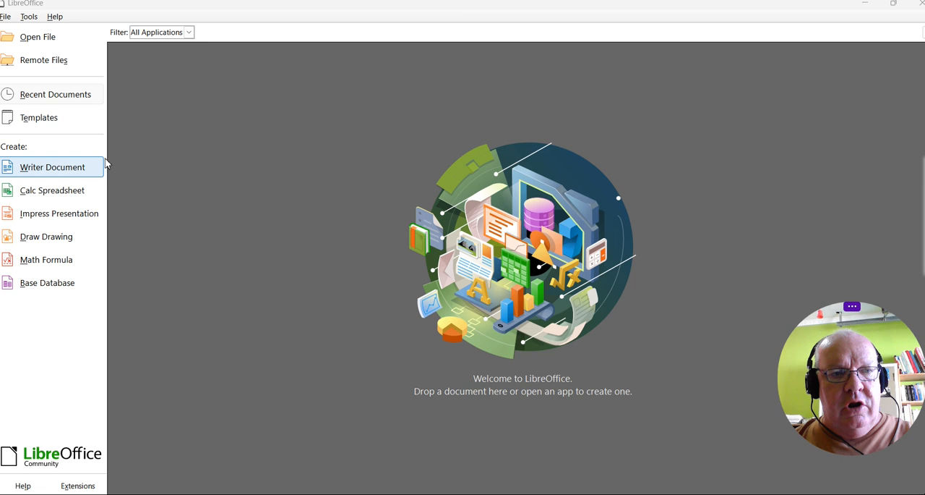
Create a new Calc spreadsheet and enter the heading INCOME in cell C3.
left_click(56, 197)
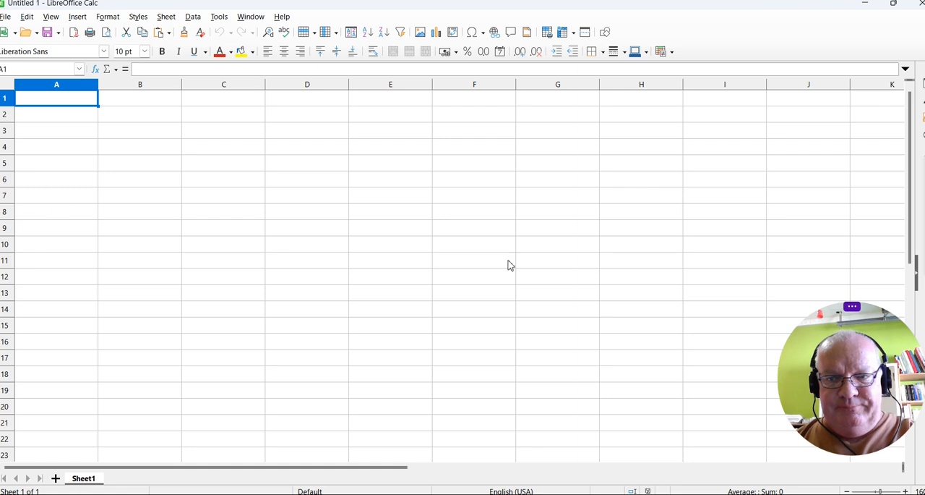
left_click_drag(810, 334, 823, 356)
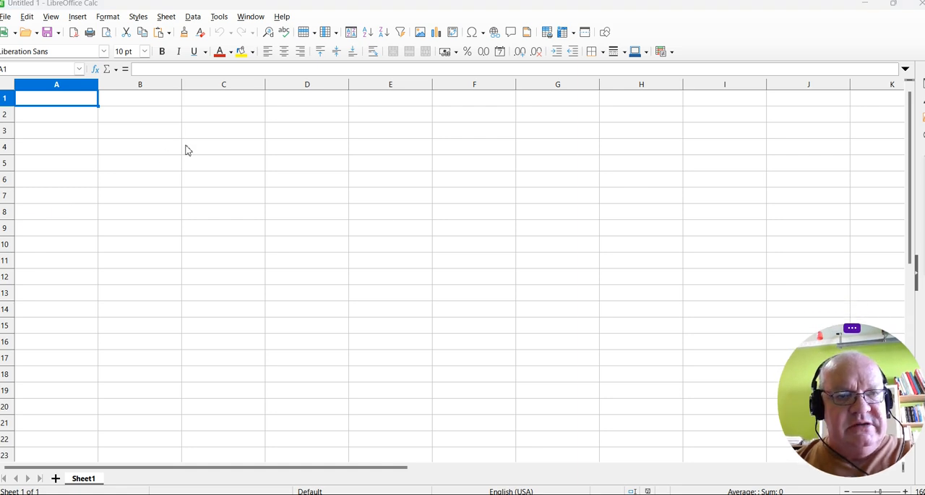
left_click(162, 132)
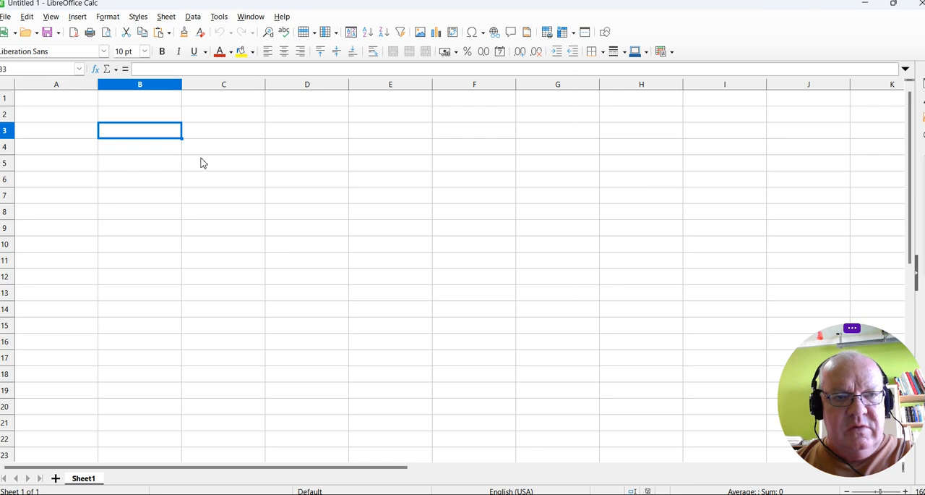
left_click(201, 137)
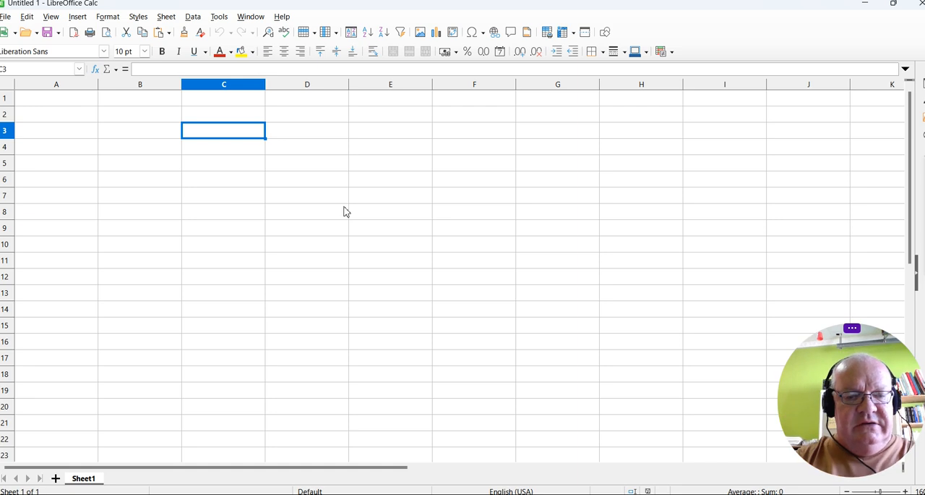
type("iINCOME")
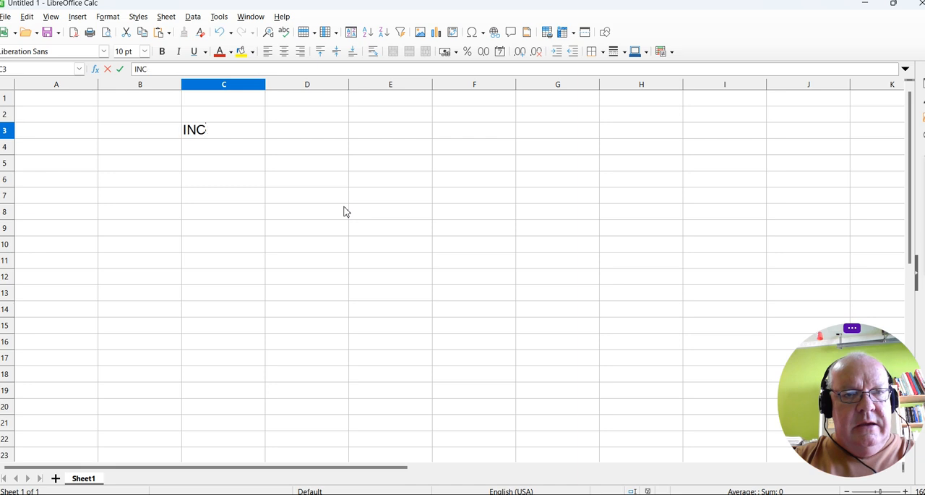
Enter the heading EXPENSES in cell E3, leaving one column empty after the INCOME heading.
key("Tab")
key("Tab")
type("EXPENSES")
Enter the note "(per week)" in lowercase in cell F3, beside the EXPENSES heading.
key("Tab")
type("9P")
key("BackSpace")
key("BackSpace")
type("(PER")
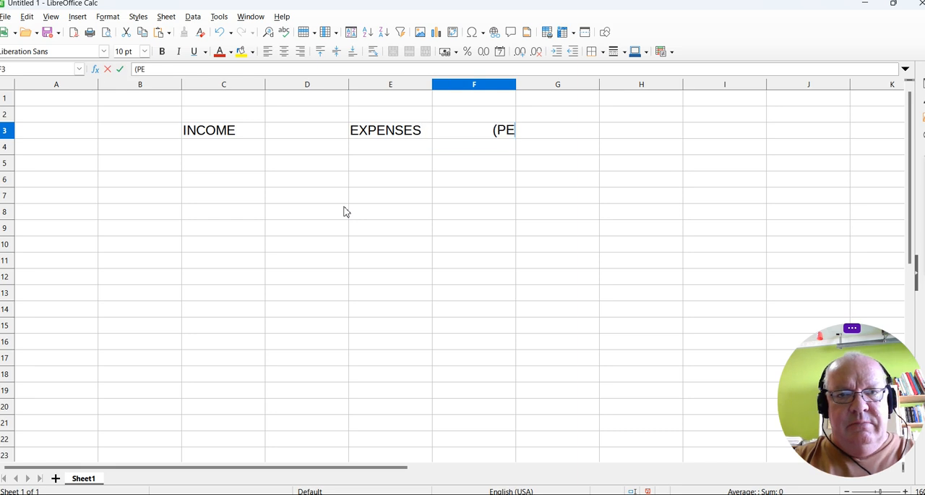
key("BackSpace")
key("BackSpace")
key("BackSpace")
type("pw")
key("BackSpace")
type("er week)")
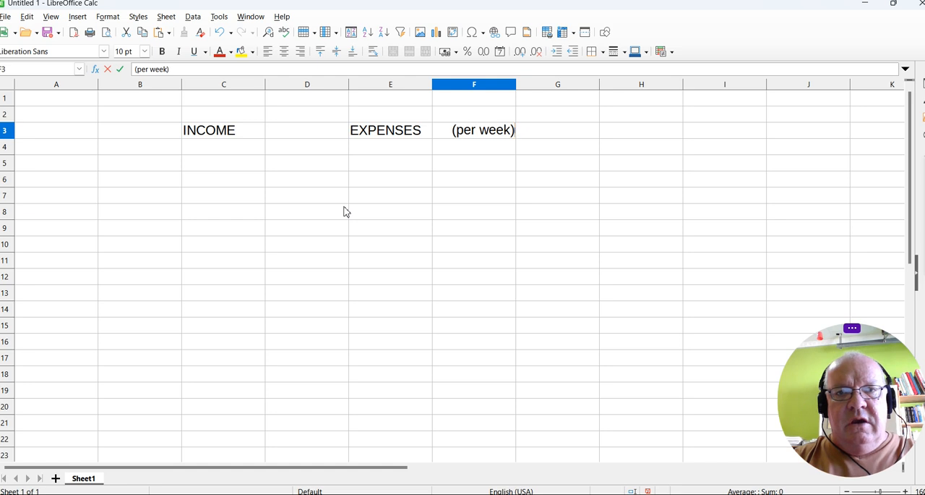
key("Tab")
key("Tab")
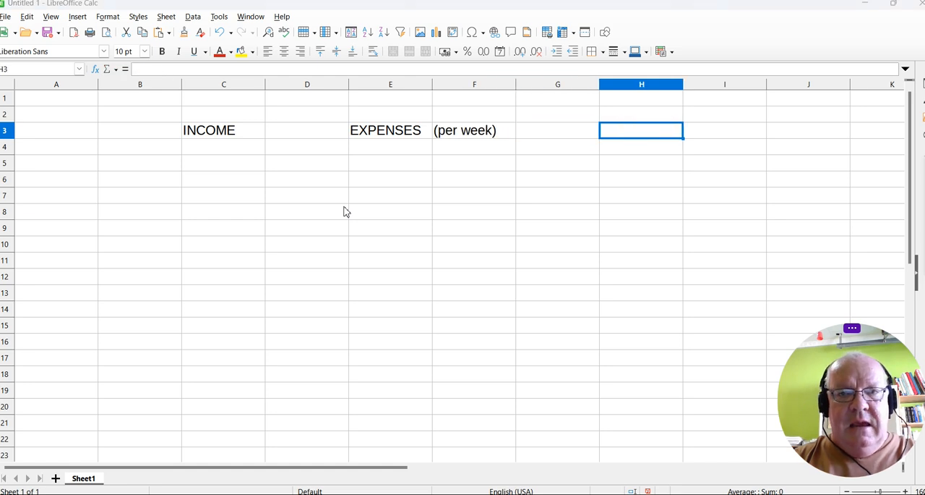
key("BackSpace")
key("Escape")
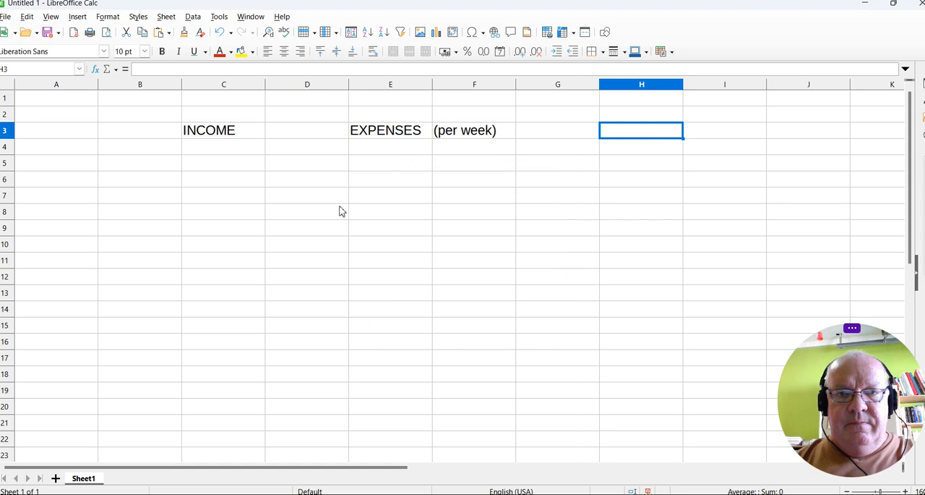
Enter the headings BALANCE in cell G3 and DEBTS in cell I3.
left_click(589, 135)
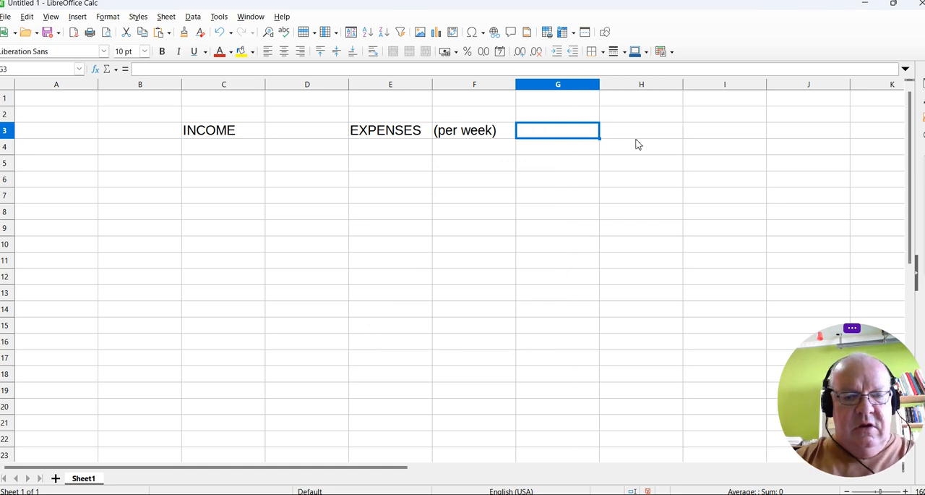
type("BALANCE")
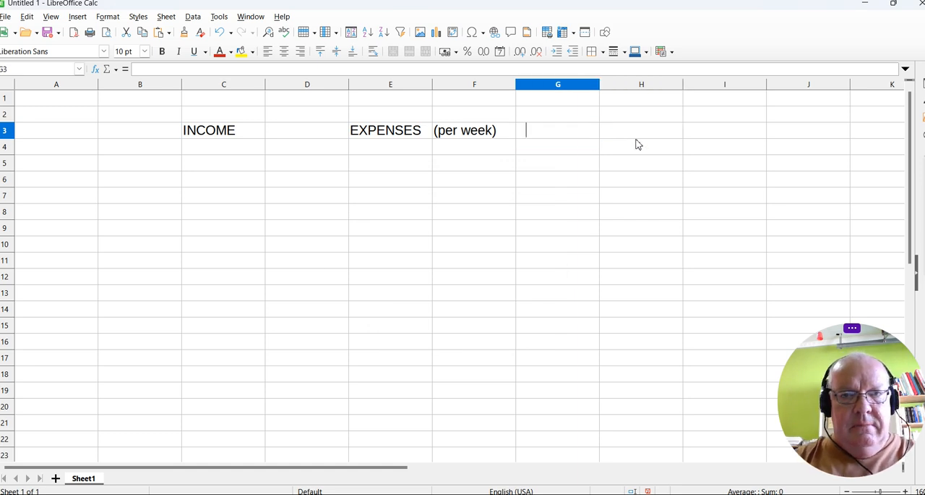
key("Tab")
key("Tab")
type("DEBTS")
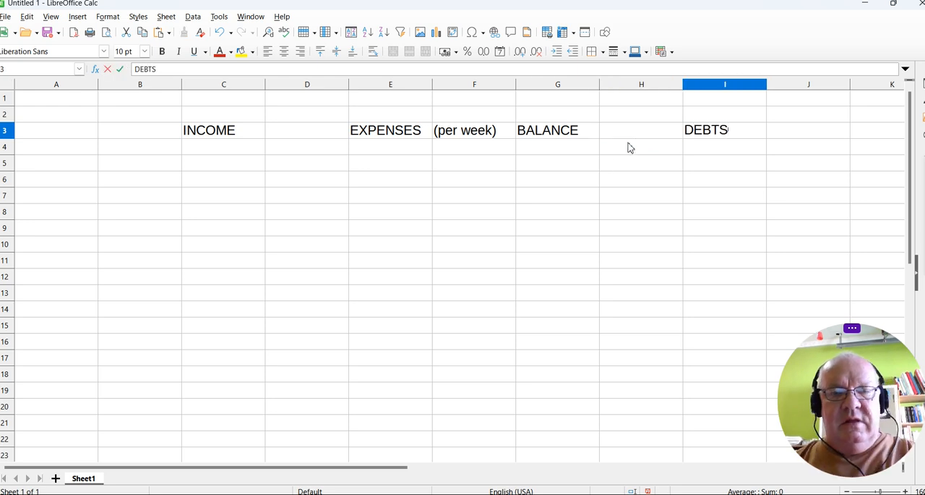
Enter the row label TOTAL in cell A5.
left_click(75, 164)
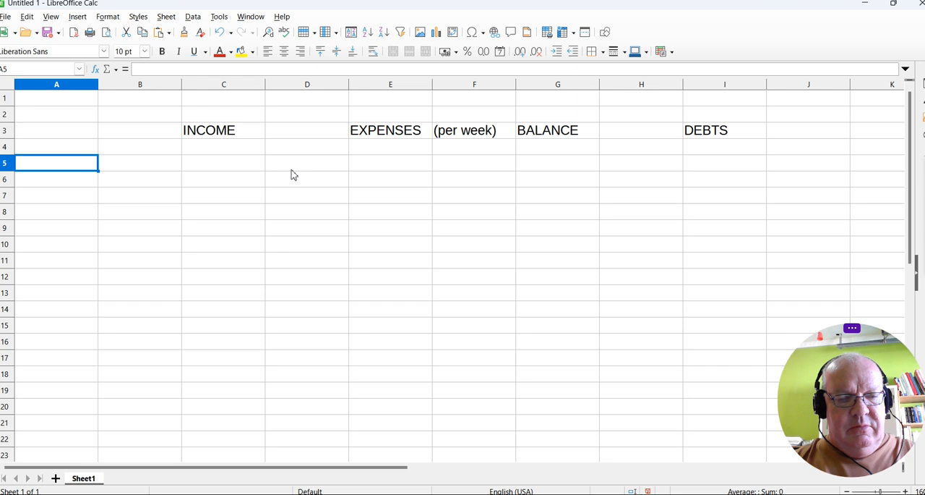
type("TOTAL")
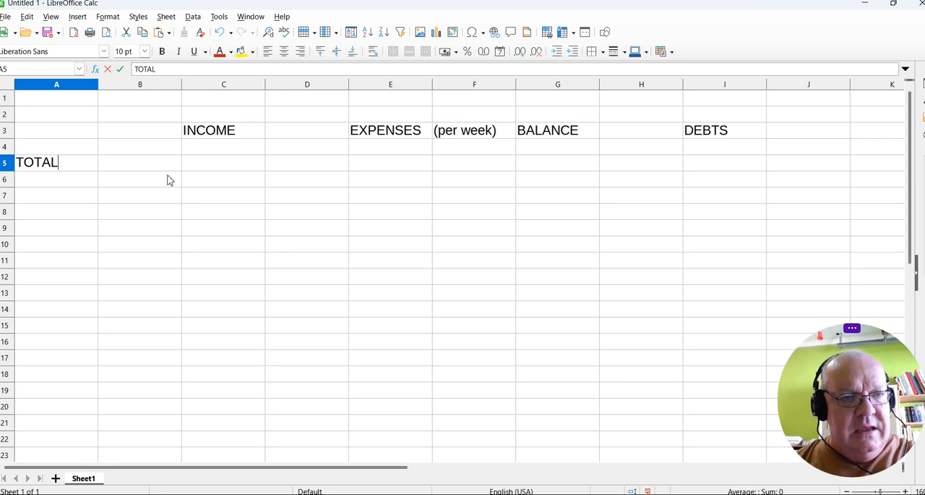
left_click(134, 185)
Add the income item Salary in cell B7 with the amount 8000 in C7.
left_click(149, 200)
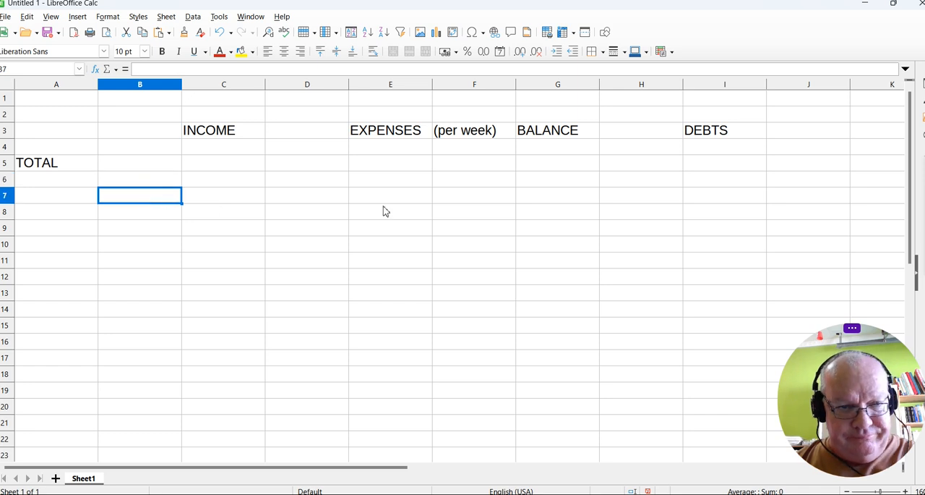
type("Salary")
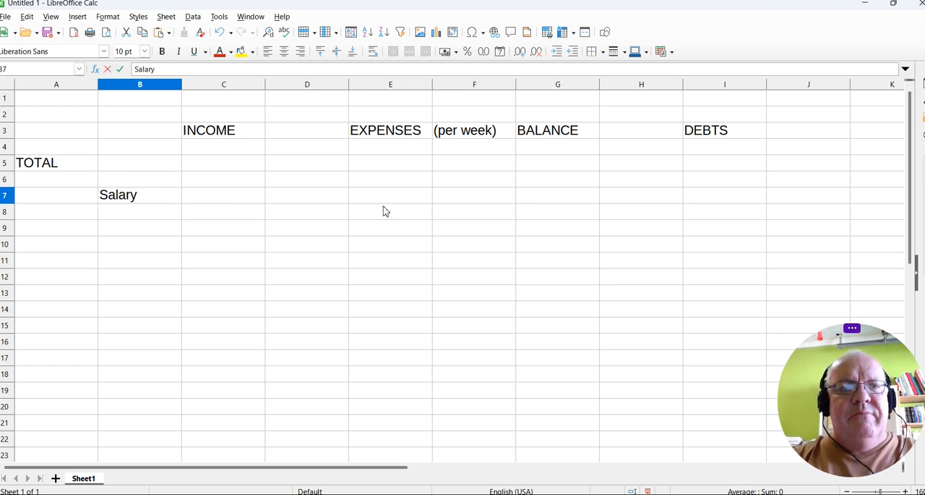
key("Tab")
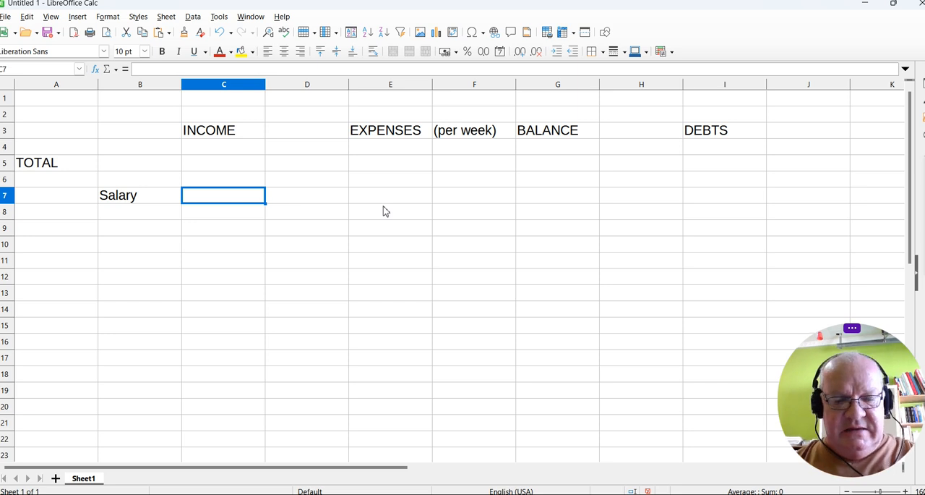
type("8000")
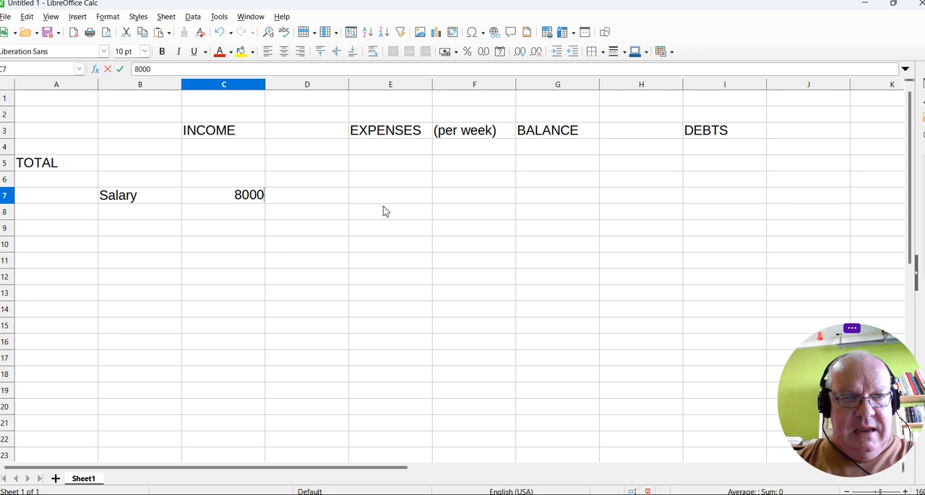
Add the income item "Child maintenance" in B8 with 2000 in C8, and widen column B to fit its text.
left_click(165, 215)
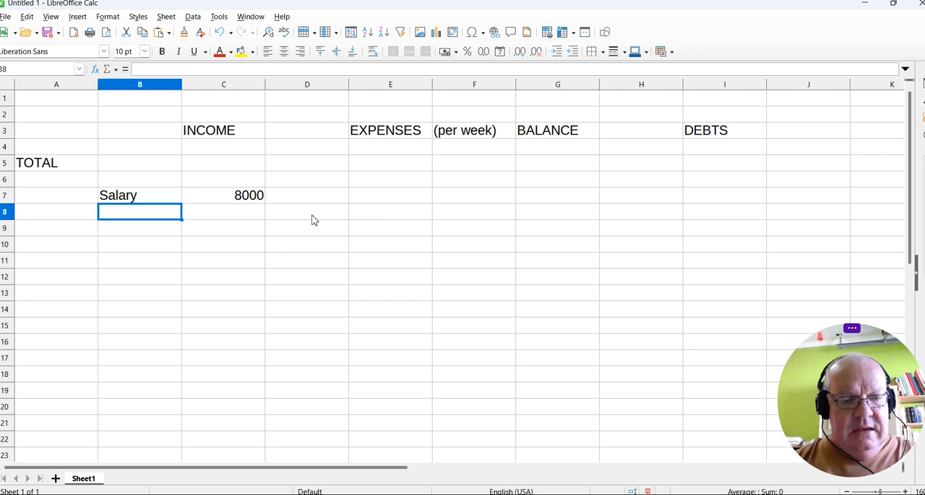
type("Child")
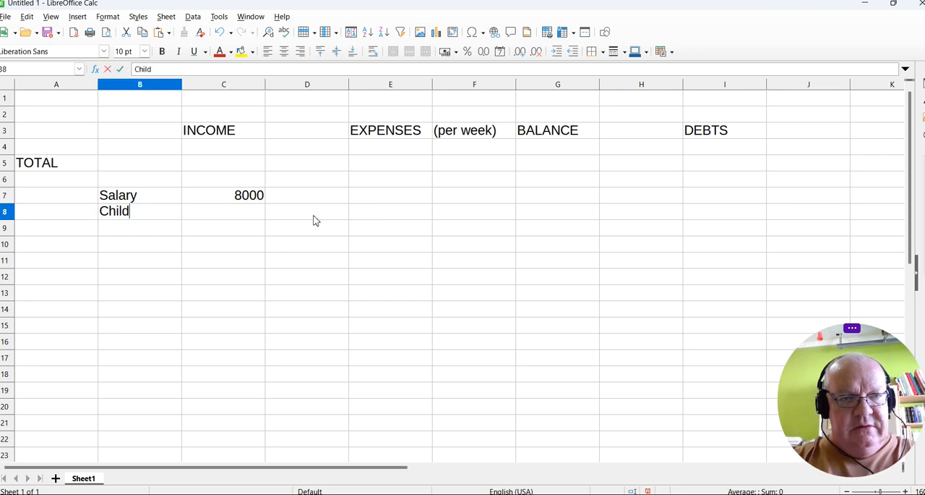
type(" maintenance")
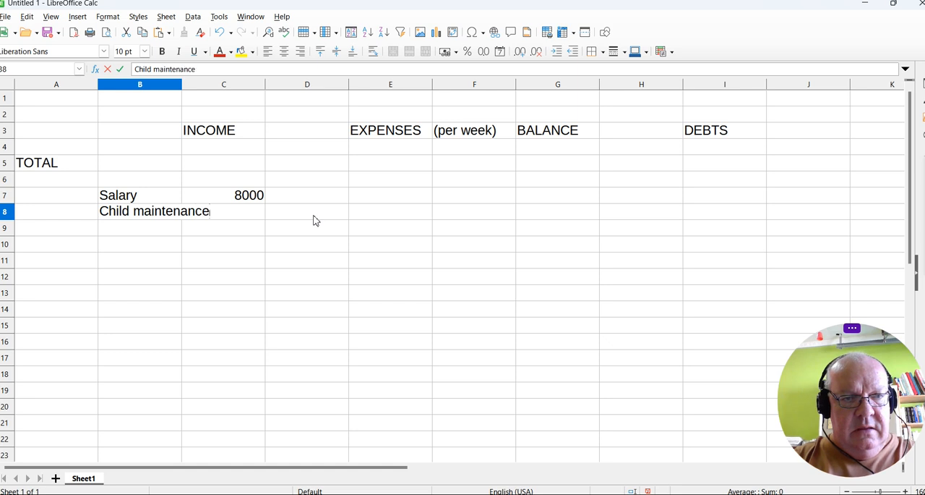
key("Tab")
type("2000")
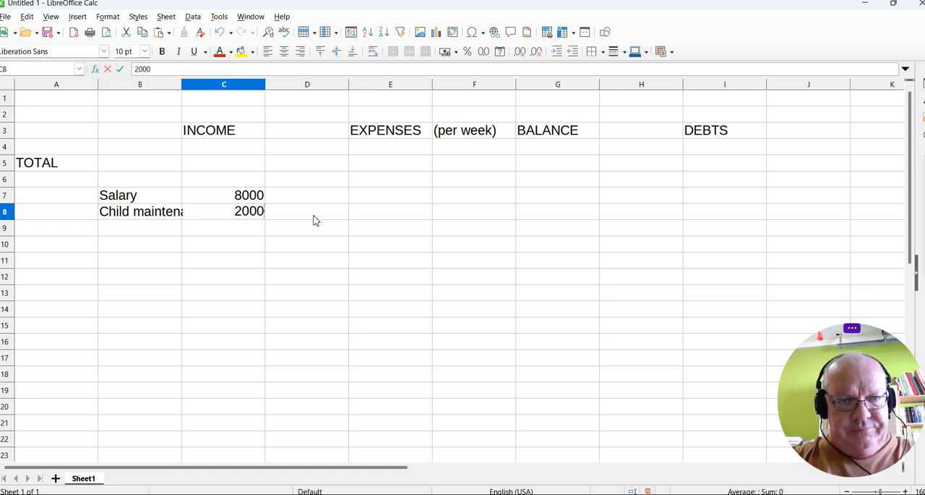
key("Return")
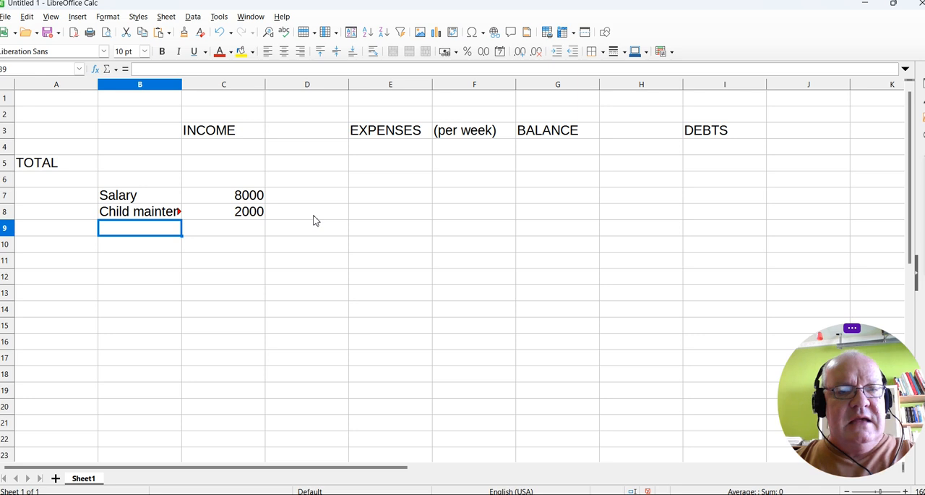
double_click(181, 84)
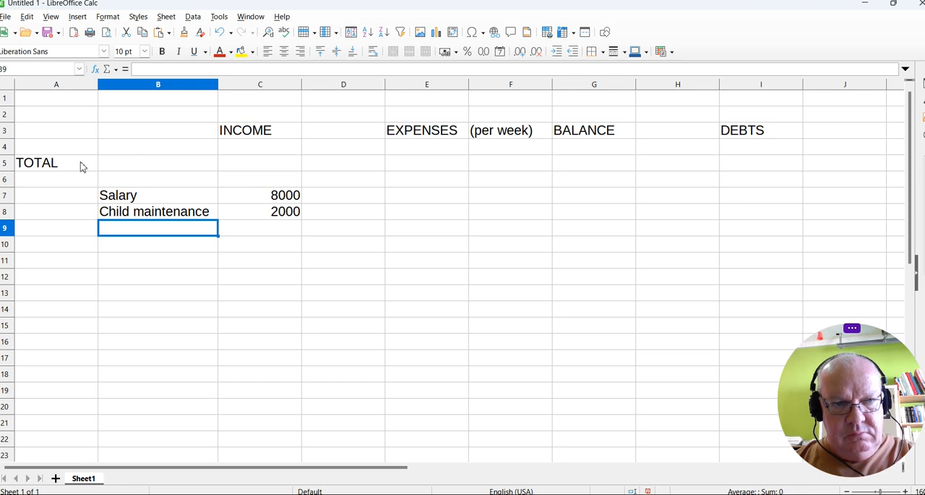
Total the income in cell C5 with a SUM formula over the range C7:C30.
left_click(264, 167)
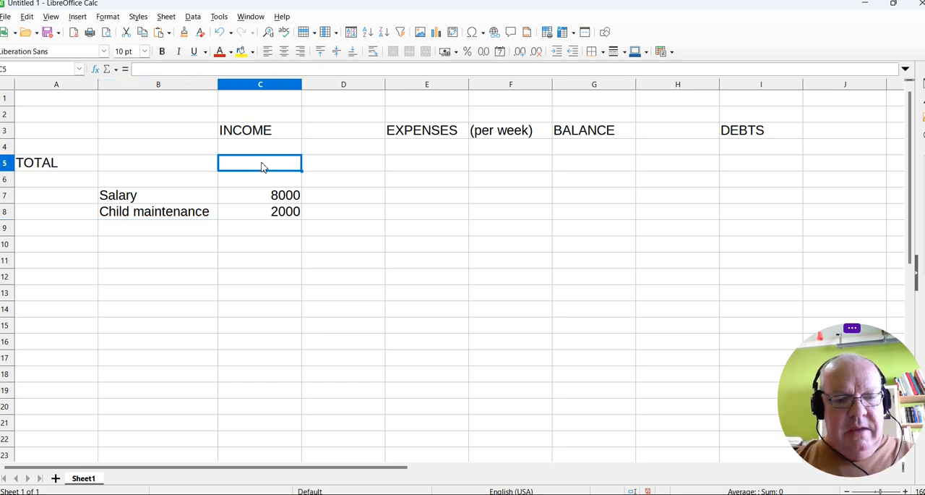
type("=")
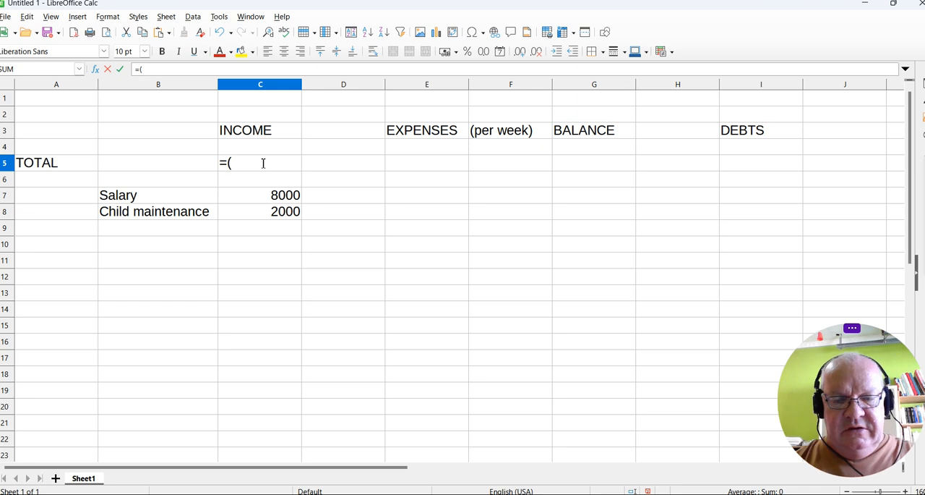
type("sum")
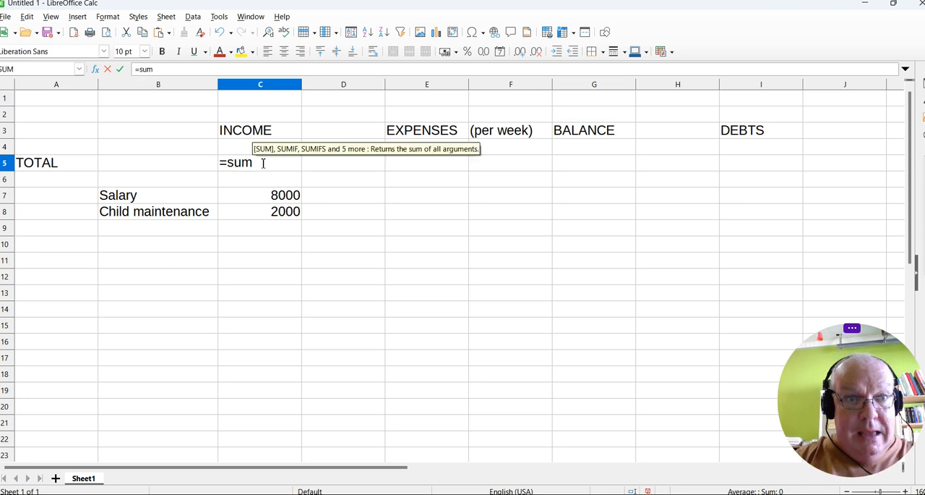
type("(")
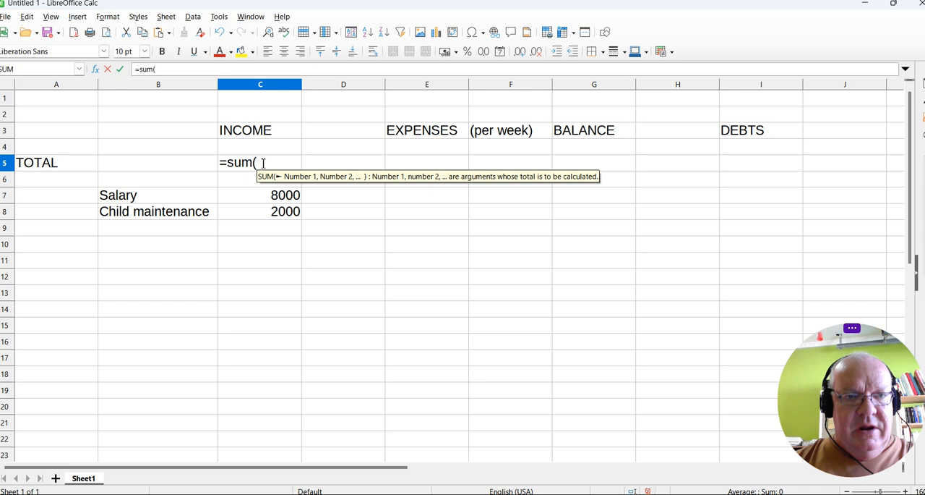
left_click(241, 198)
left_click_drag(241, 198, 250, 368)
left_click_drag(244, 436, 246, 414)
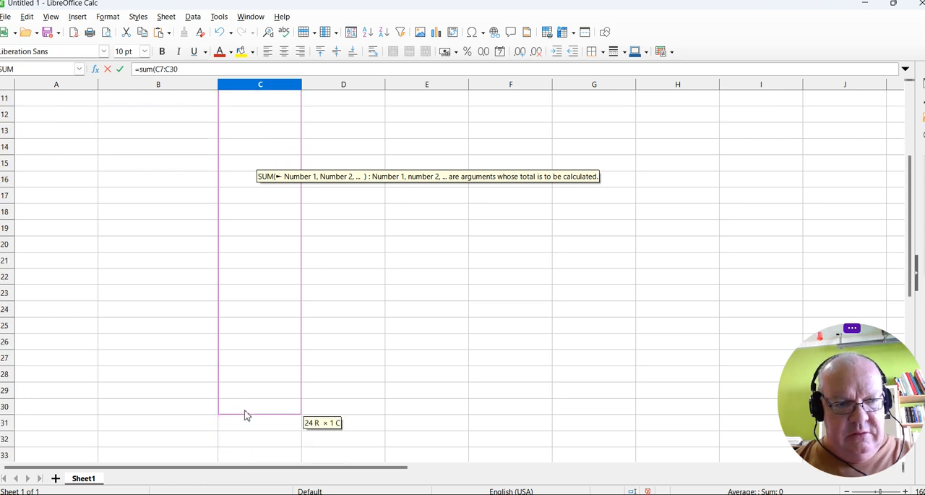
scroll(345, 325, "up", 4)
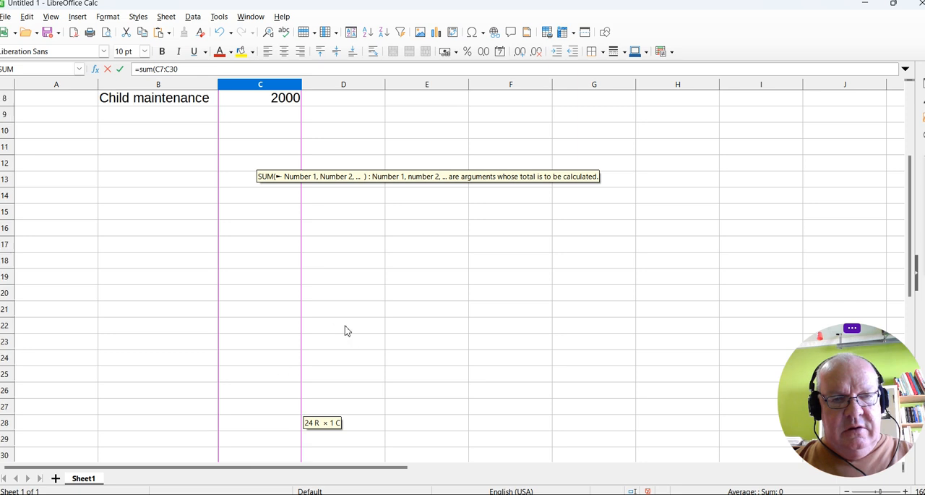
key("Return")
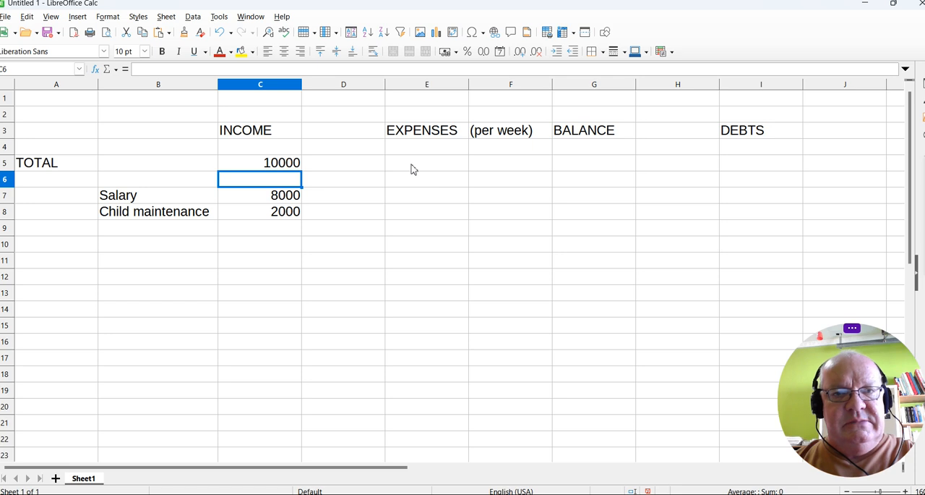
Enter the expense label "(Accommodation)" in cell D7.
left_click(361, 199)
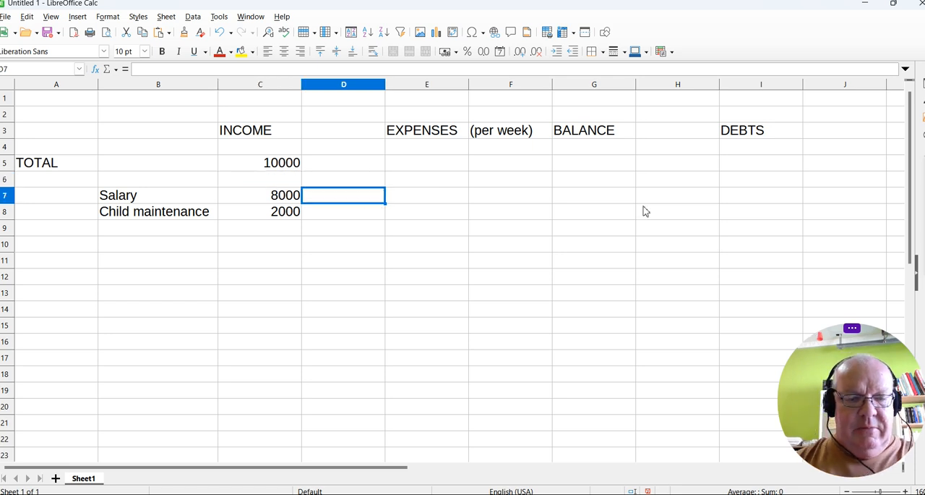
type("(Acc")
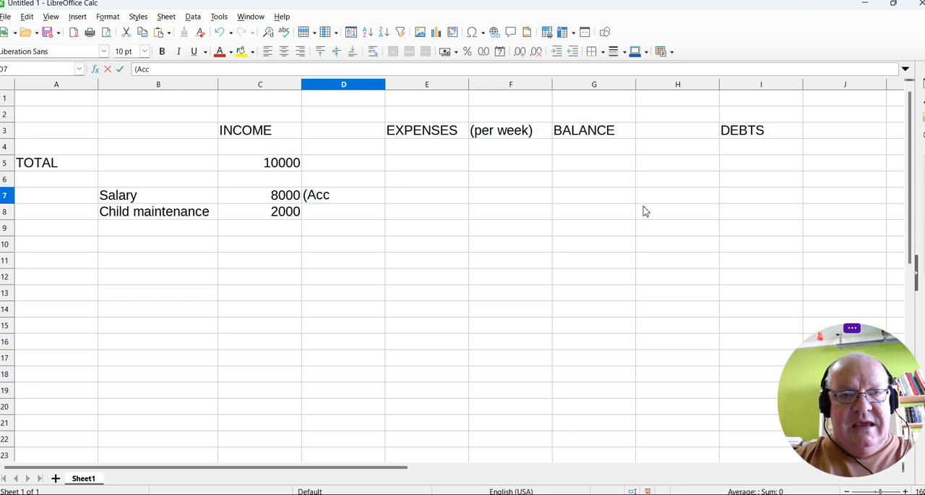
type("ommodation)")
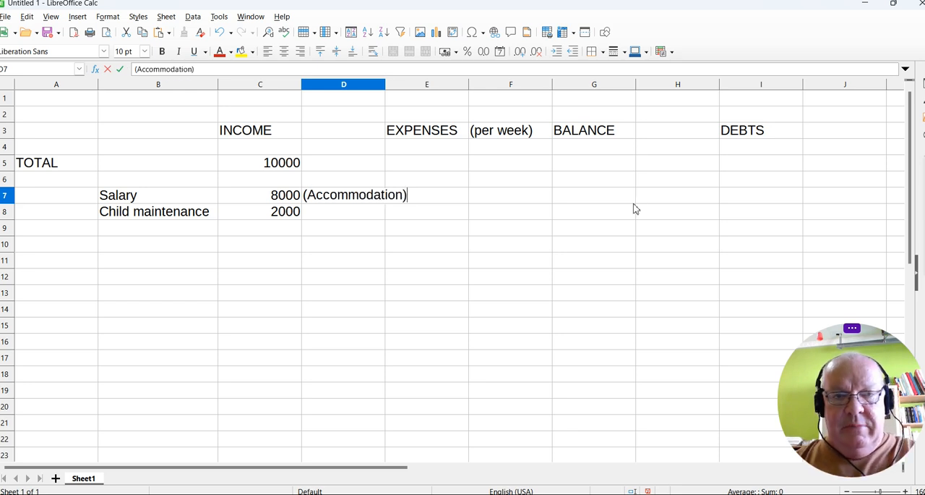
key("Return")
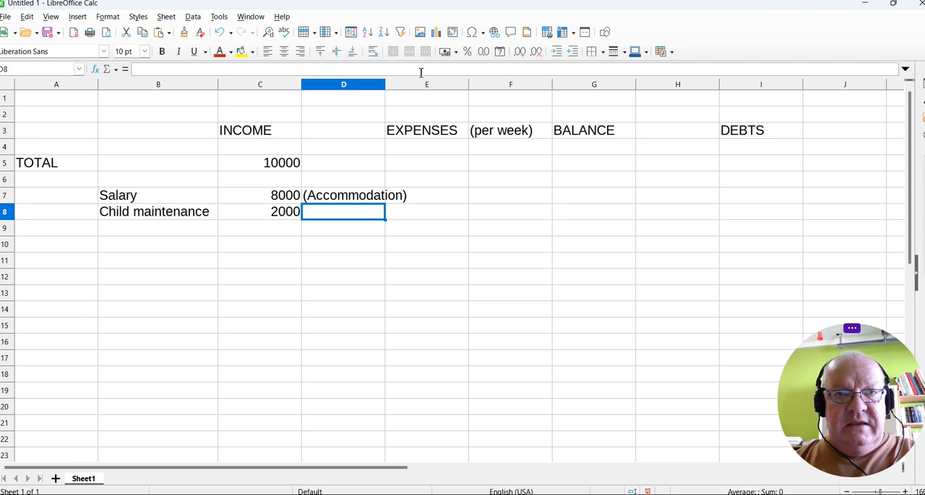
Widen column D to fit the accommodation label.
double_click(385, 85)
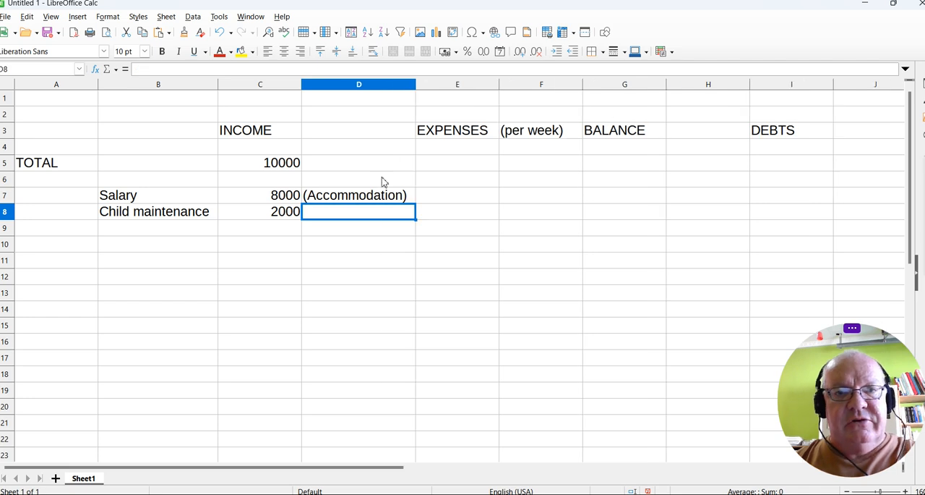
left_click(378, 244)
left_click(348, 216)
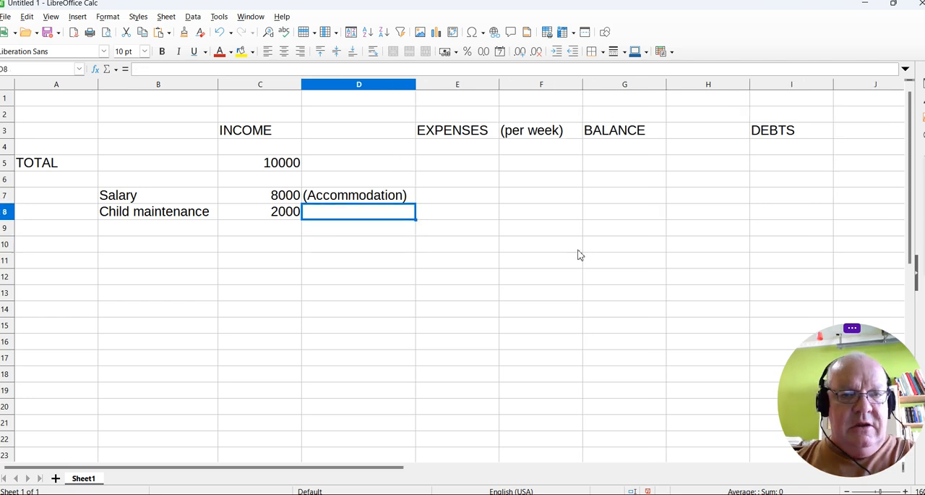
left_click(269, 184)
left_click(273, 198)
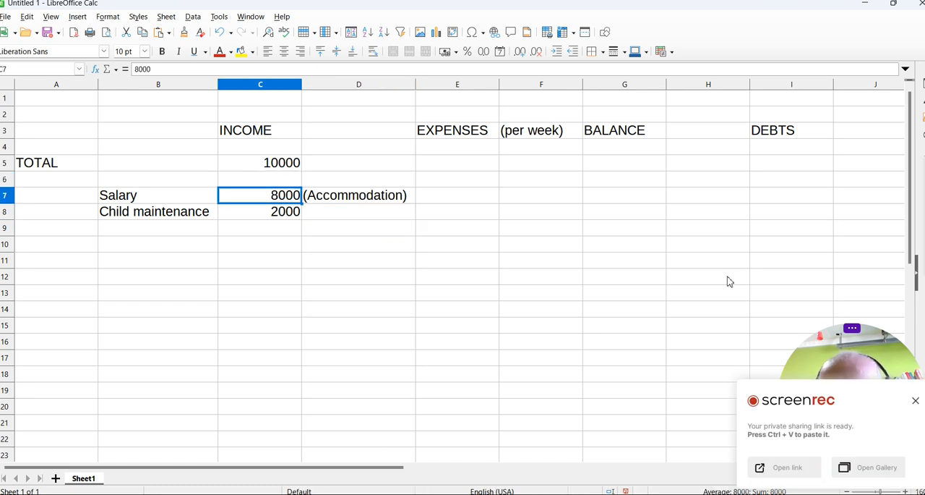
left_click(914, 401)
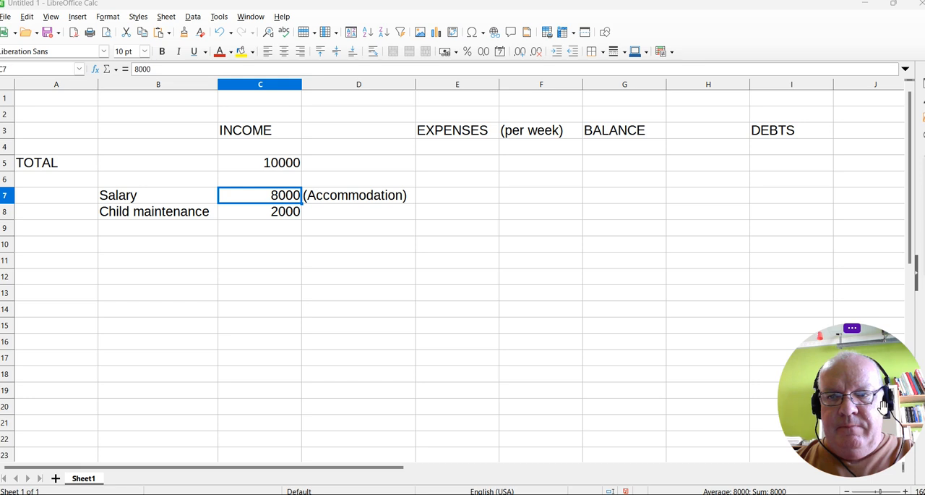
Add the expense item Food in cell D8 with a weekly amount of 800 in F8.
left_click(377, 214)
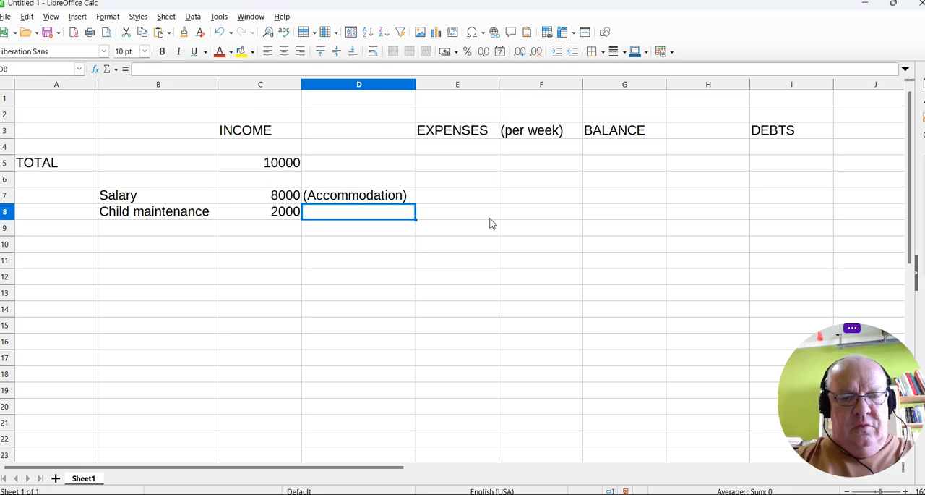
type("Food")
key("Tab")
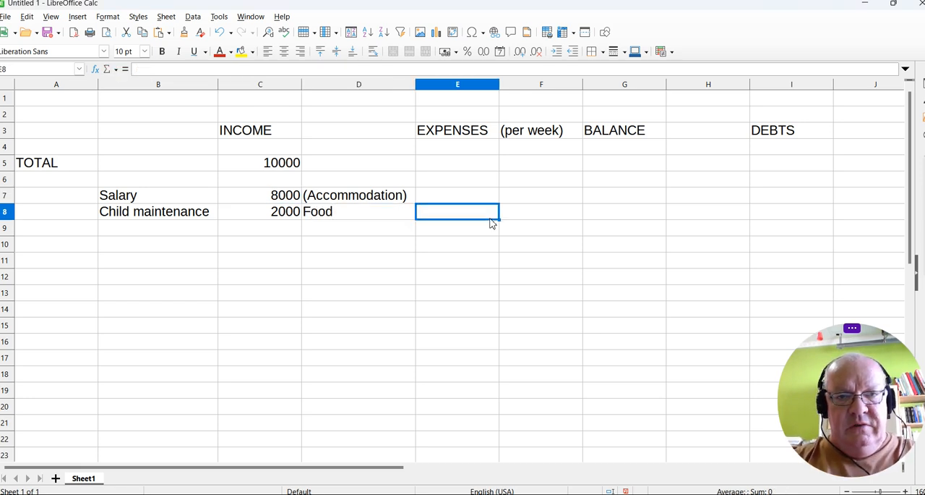
key("Tab")
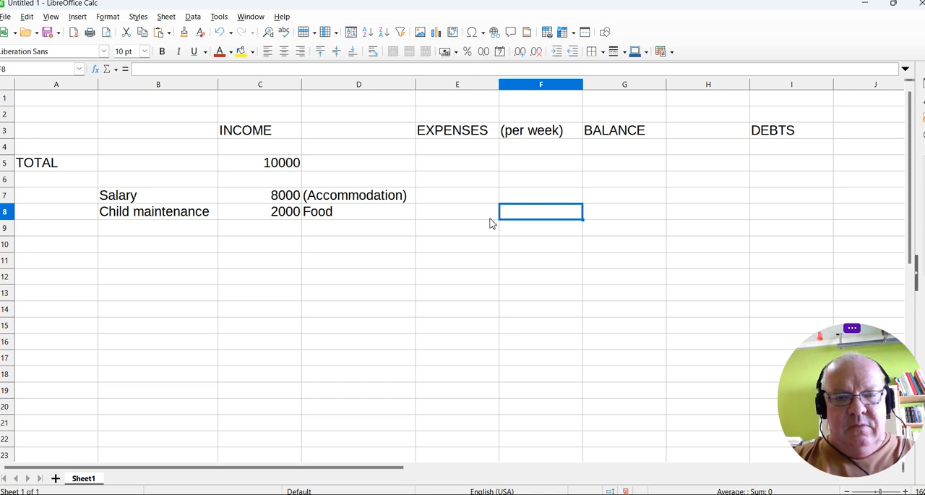
type("800")
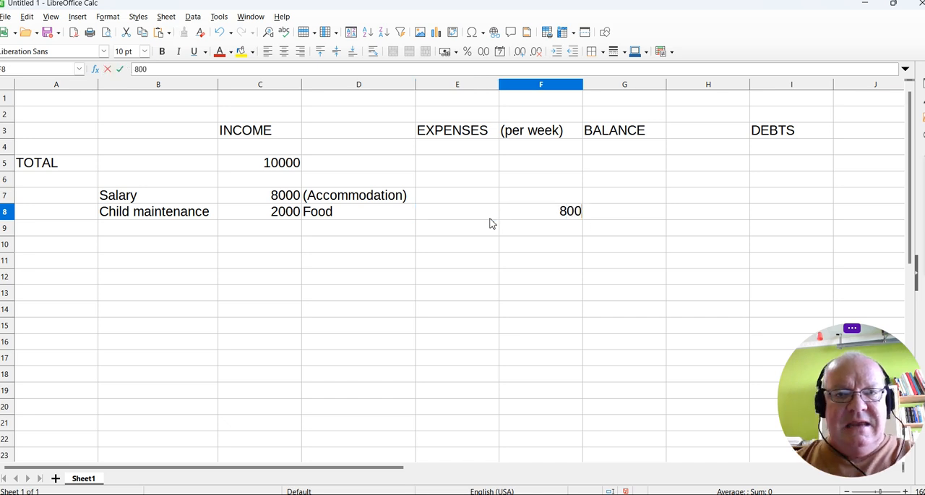
Calculate the monthly food expense in cell E8 with the formula =F8*4.
left_click(483, 220)
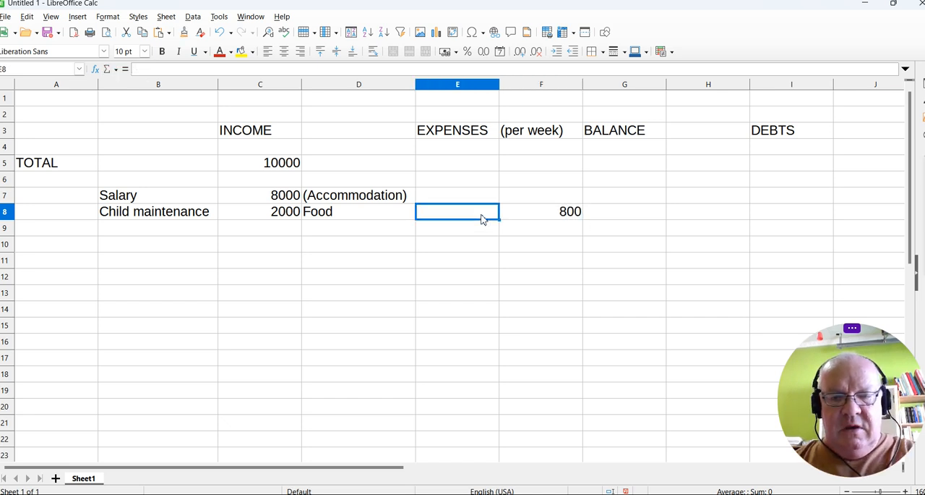
type("=")
left_click(543, 219)
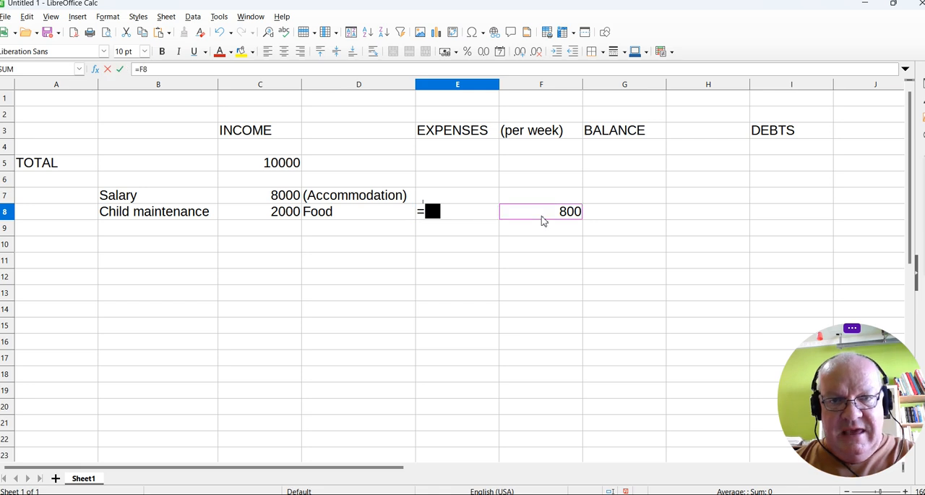
type("*")
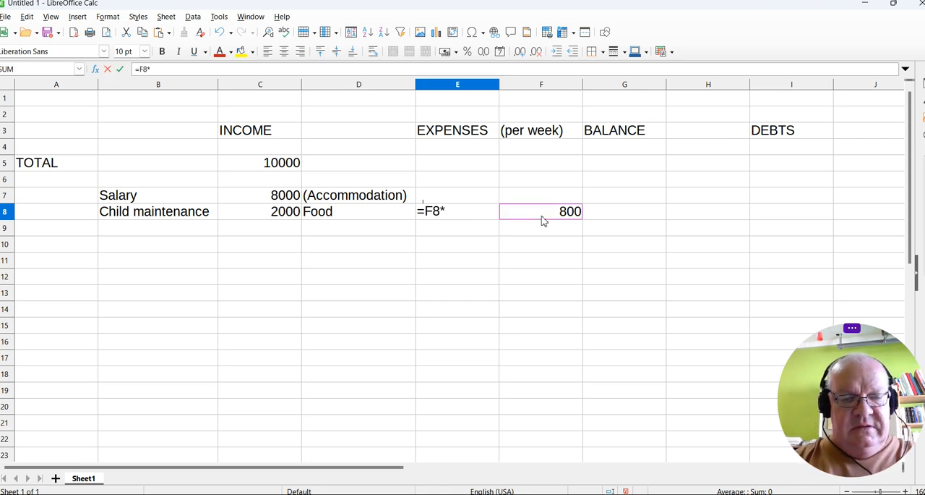
type("4")
key("Return")
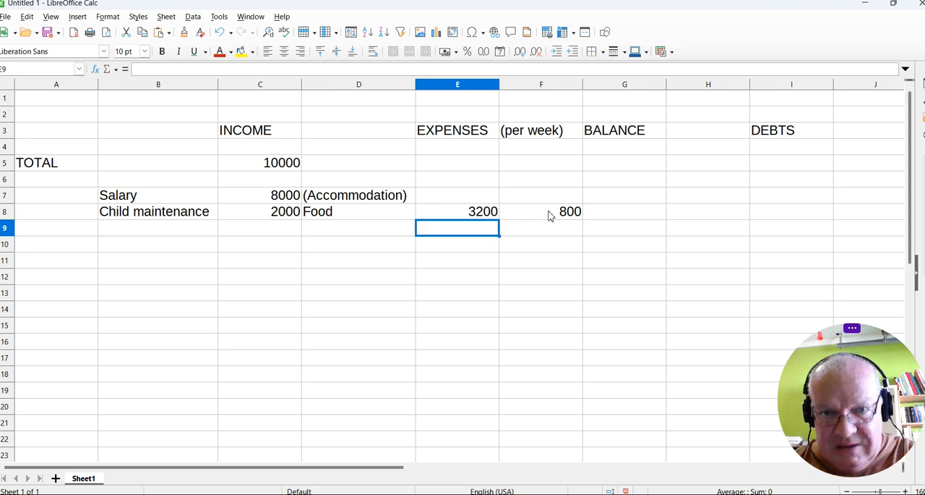
Add the expense item Electricity in cell D9 with the amount 800 in E9.
left_click(330, 235)
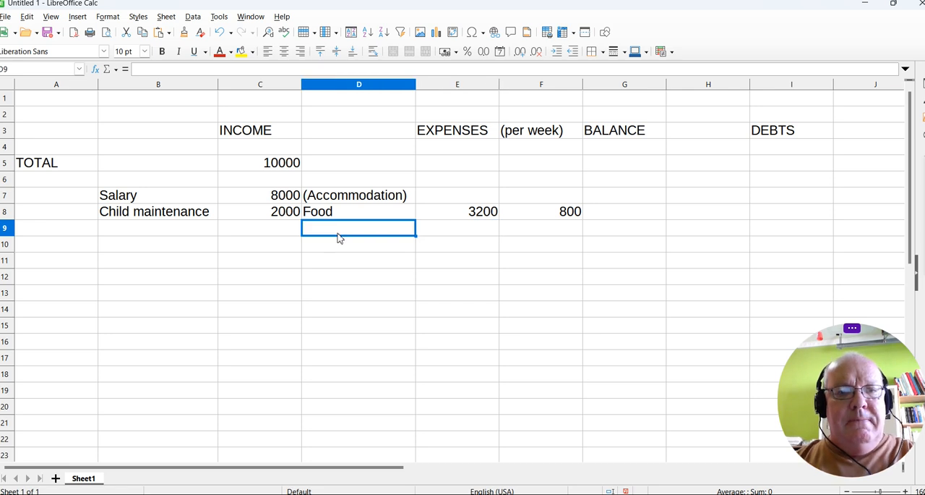
type("Electricity")
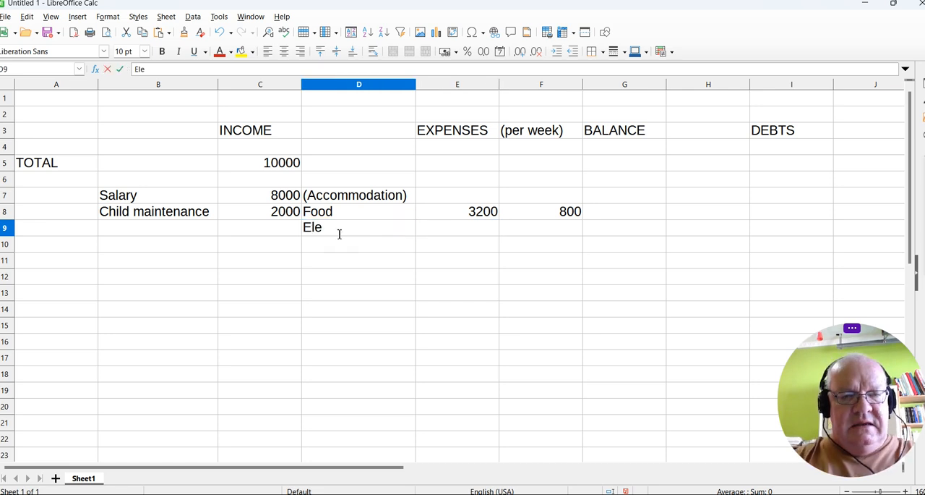
key("Tab")
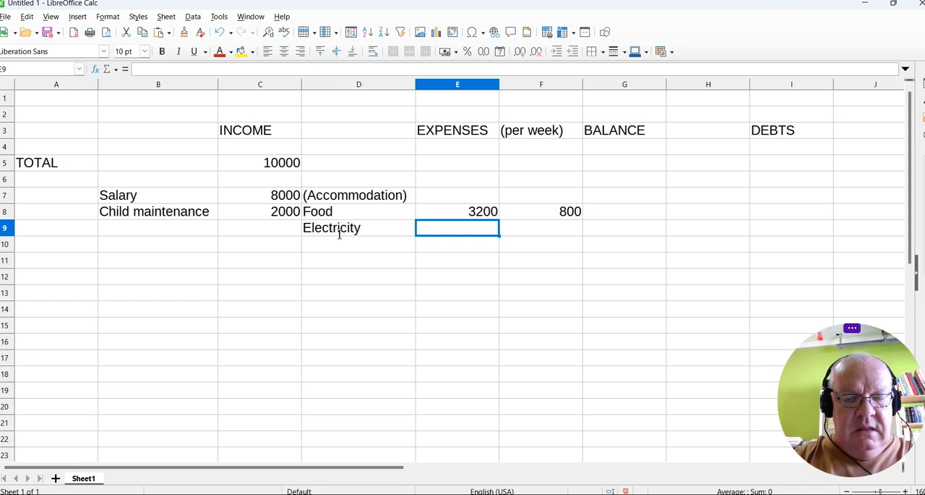
type("800")
Add the expense item Transport in cell D10 with a weekly amount of 200 in F10.
left_click(330, 245)
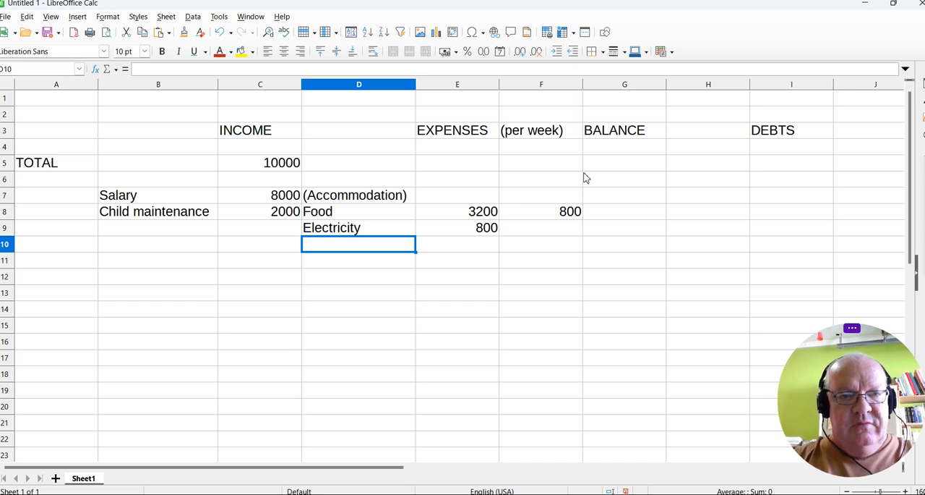
type("Transport")
key("Tab")
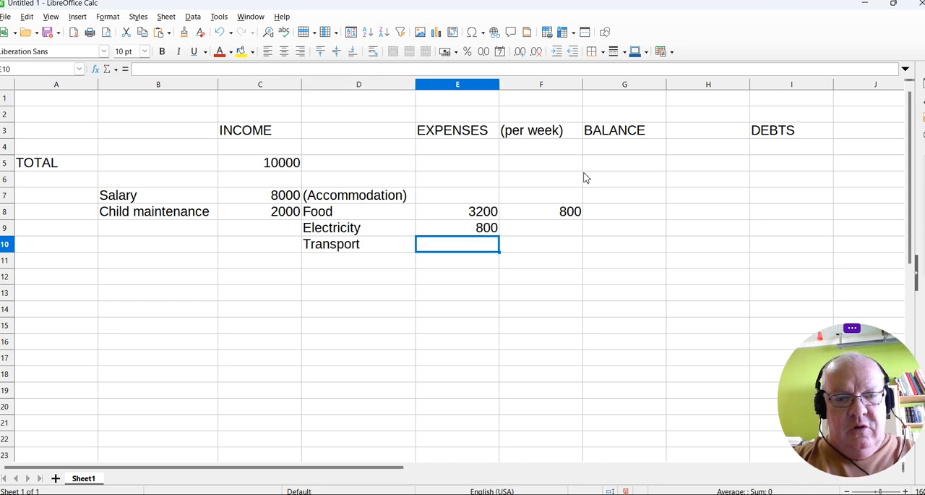
key("Tab")
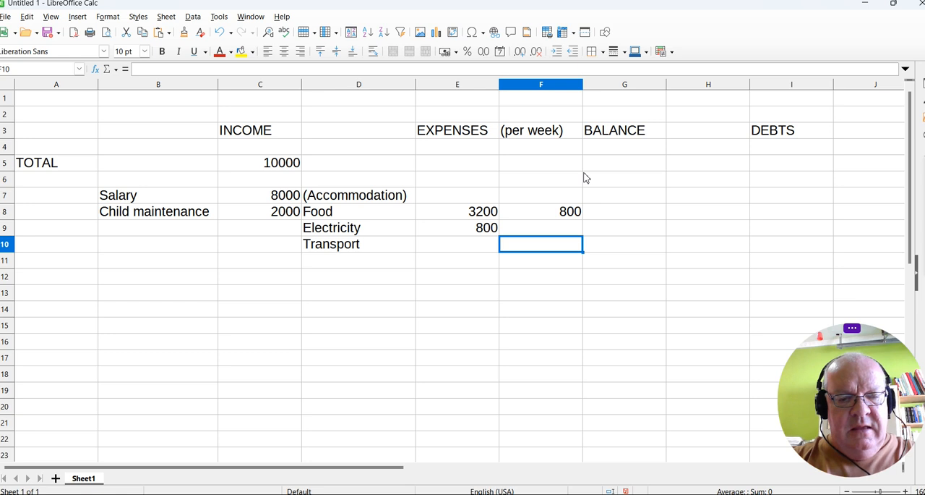
type("200")
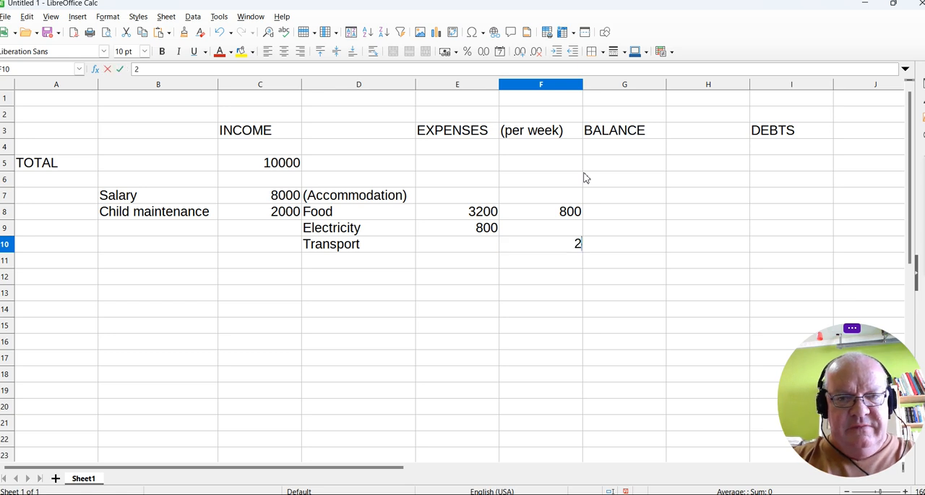
Copy the food expense formula from E8 into E10 to calculate the transport expense.
left_click(483, 216)
key("ctrl+c")
left_click(471, 248)
key("ctrl+v")
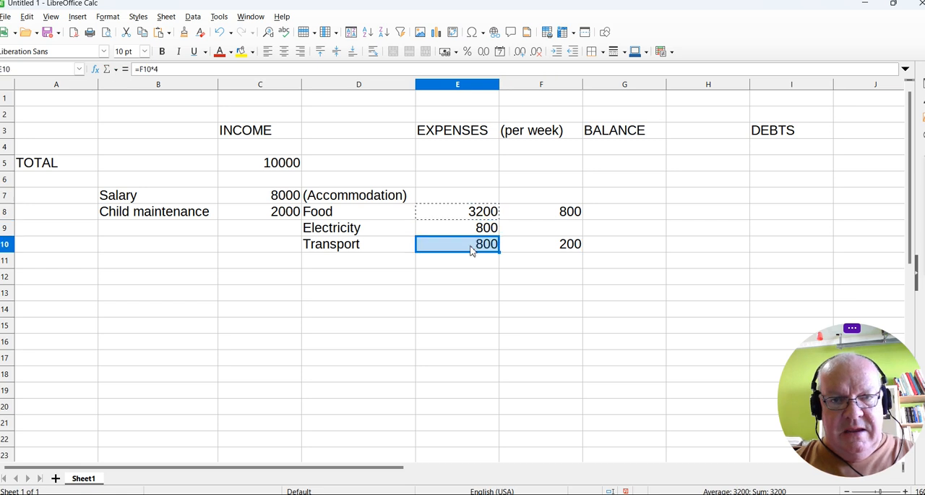
left_click(480, 262)
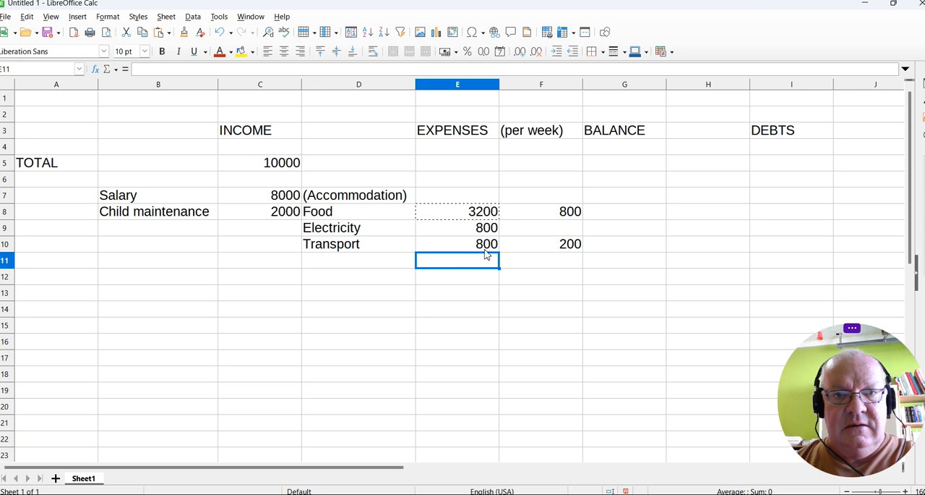
Add the expense item "School fees" in cell D11 with the amount 500 in E11.
left_click(387, 262)
type("School fees")
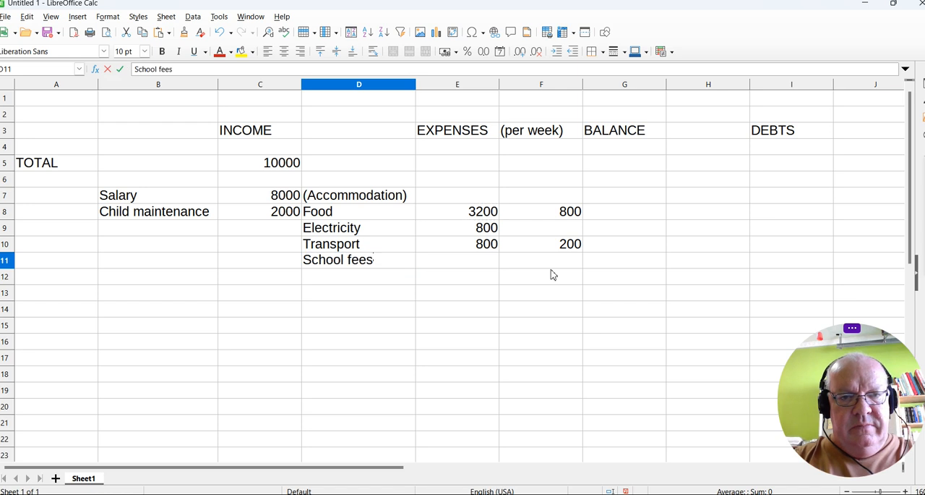
key("Tab")
type("500")
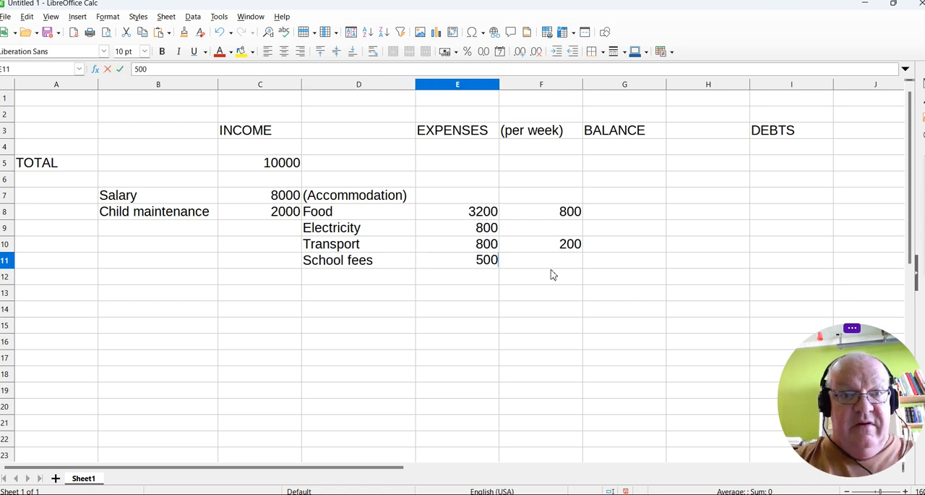
Add the expense item Clothing in cell D12 with the amount 400 in E12.
left_click(356, 276)
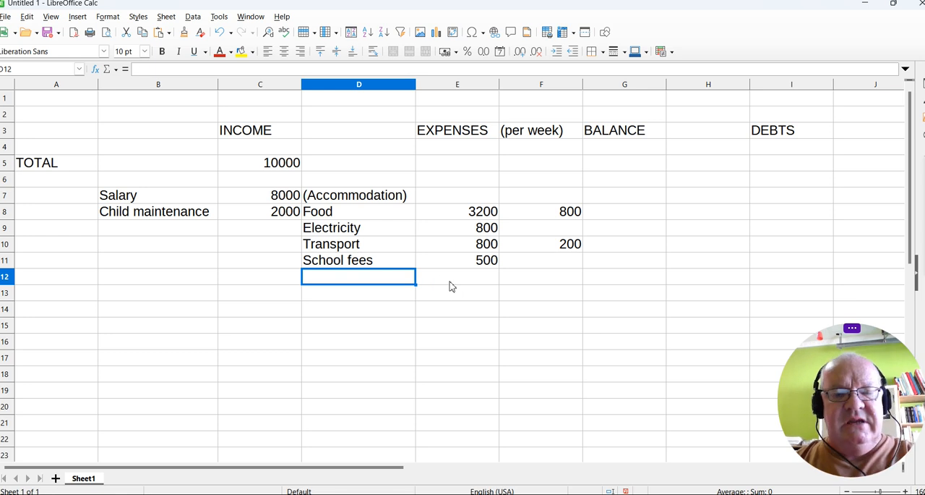
type("Clothi")
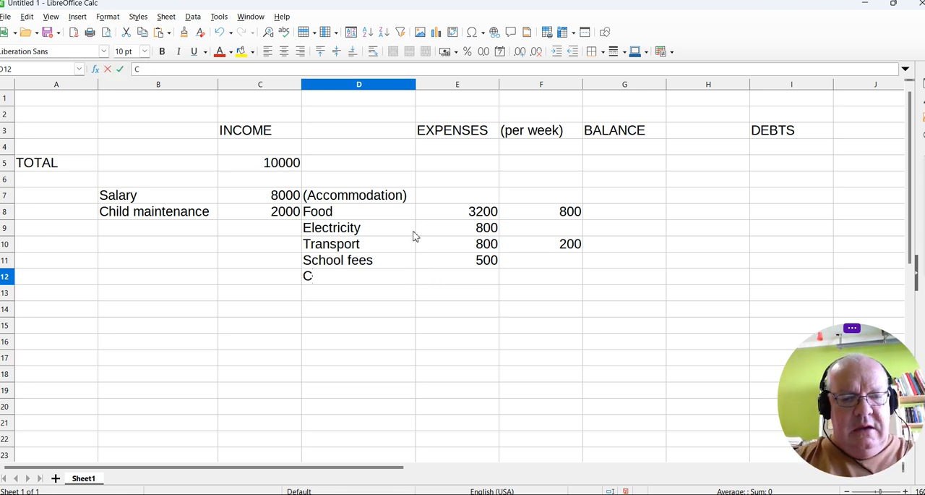
key("Tab")
type("500")
key("BackSpace")
key("BackSpace")
type("00")
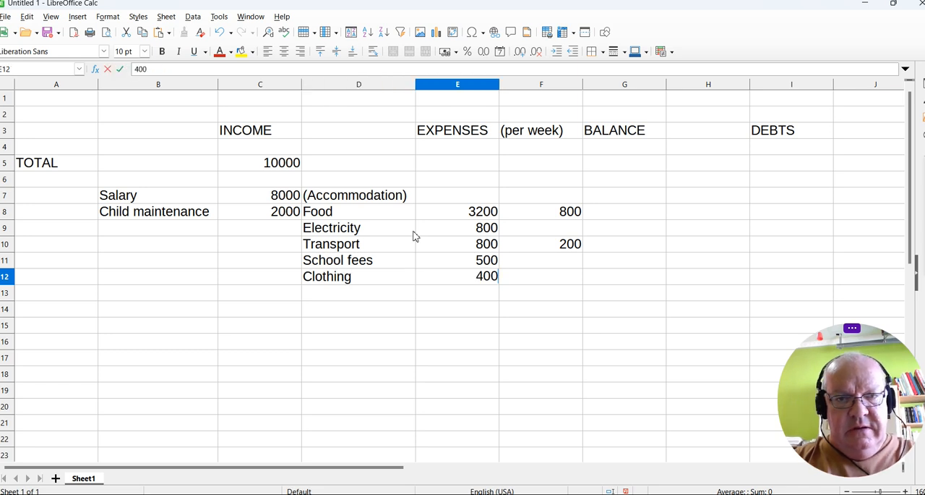
Enter the expense labels "(Medical)", "(Investments)" and "(Tax)" in cells D13 to D15.
left_click(365, 294)
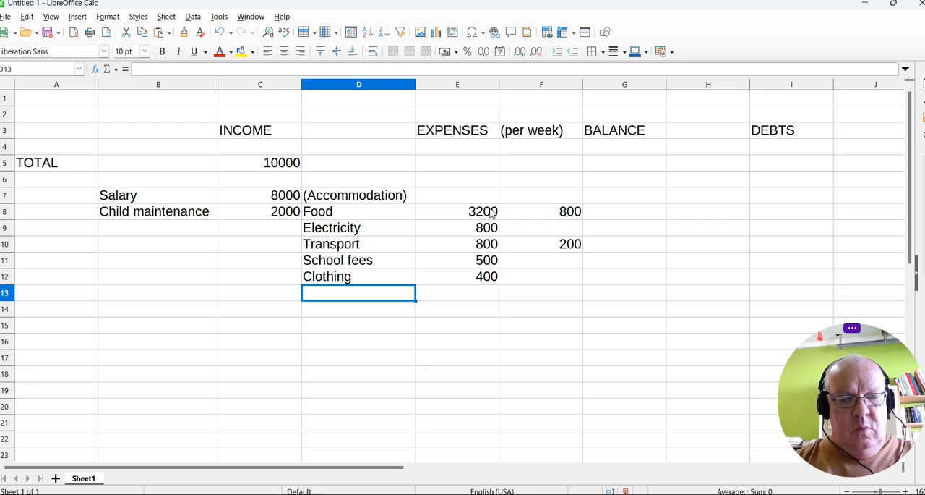
type("(")
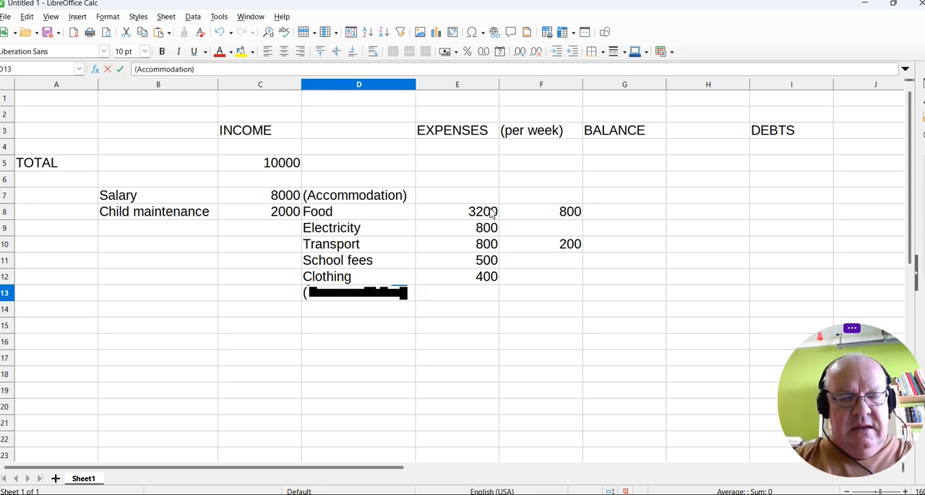
type("Medical")
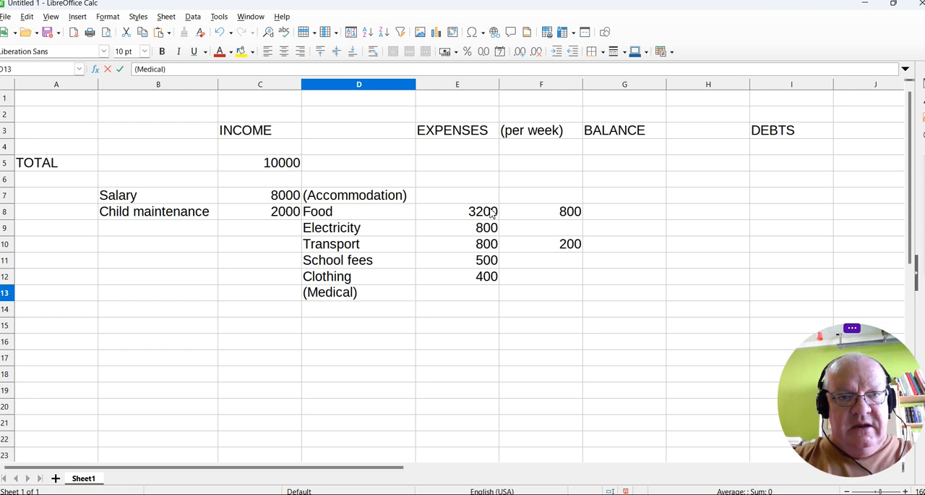
key("Return")
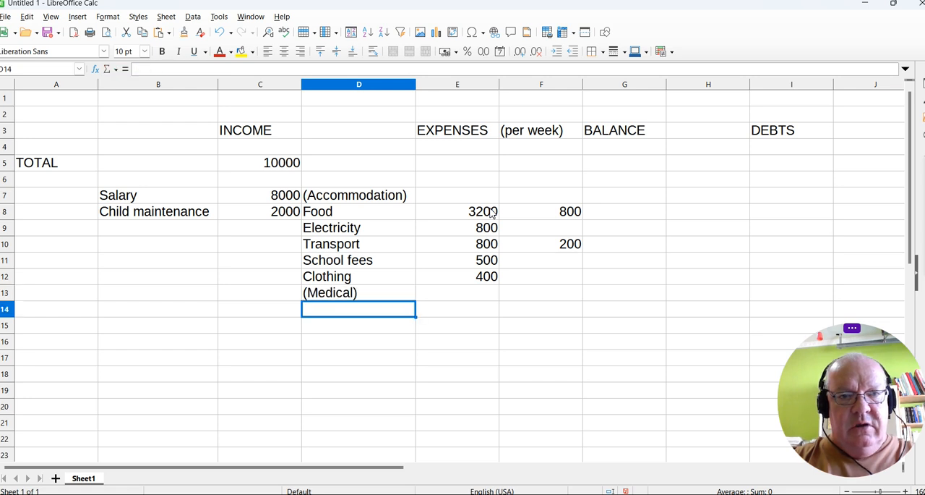
type("(")
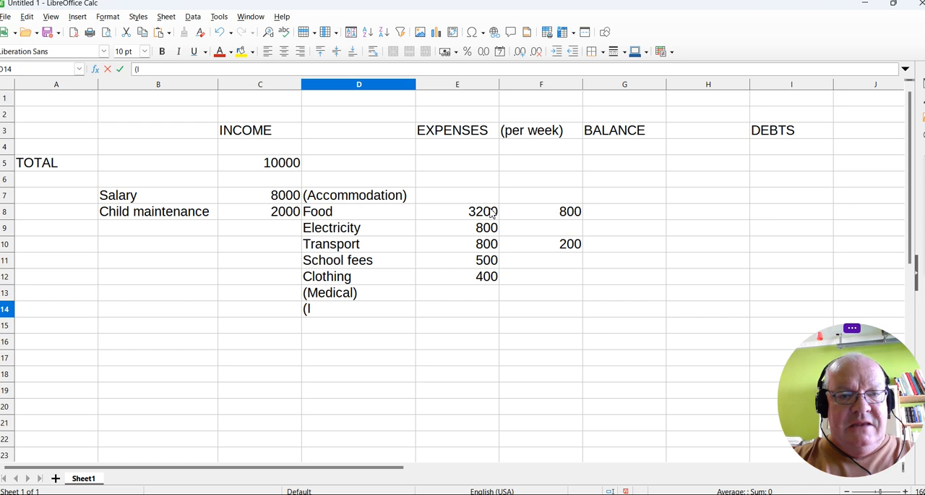
type("Investments")
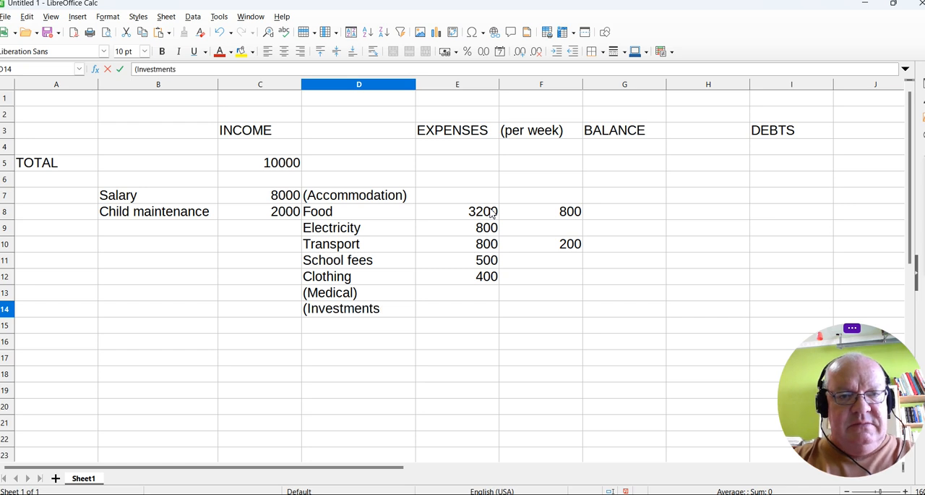
type(")")
key("Return")
type("(Tax")
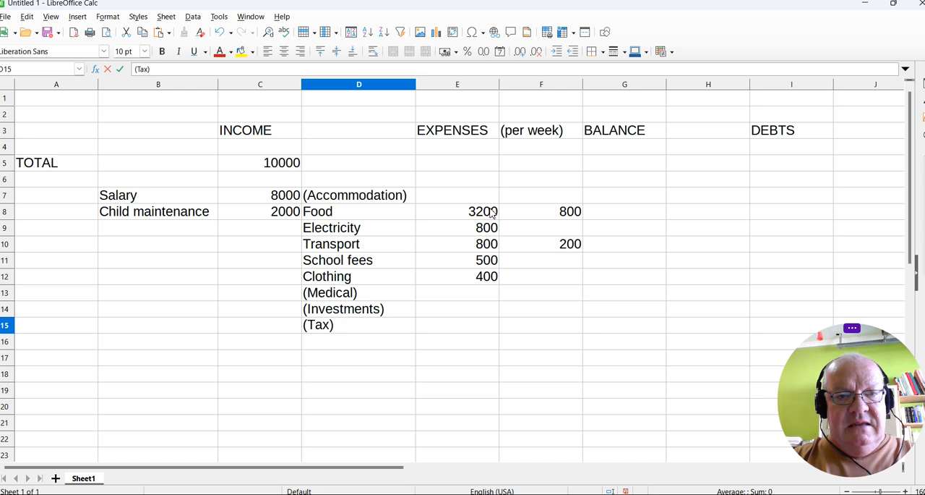
key("Return")
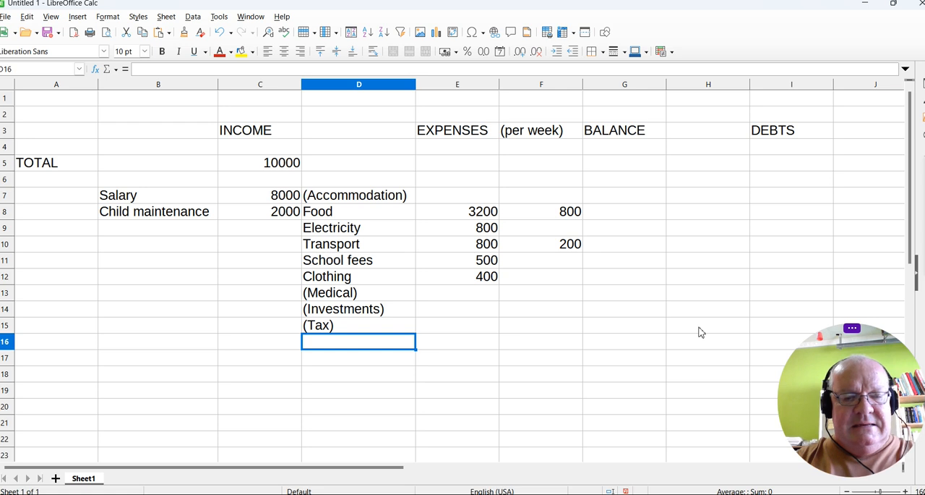
Add the expense item Cellphone in cell D16 with a weekly amount of 15 in F16.
type("Cellphone")
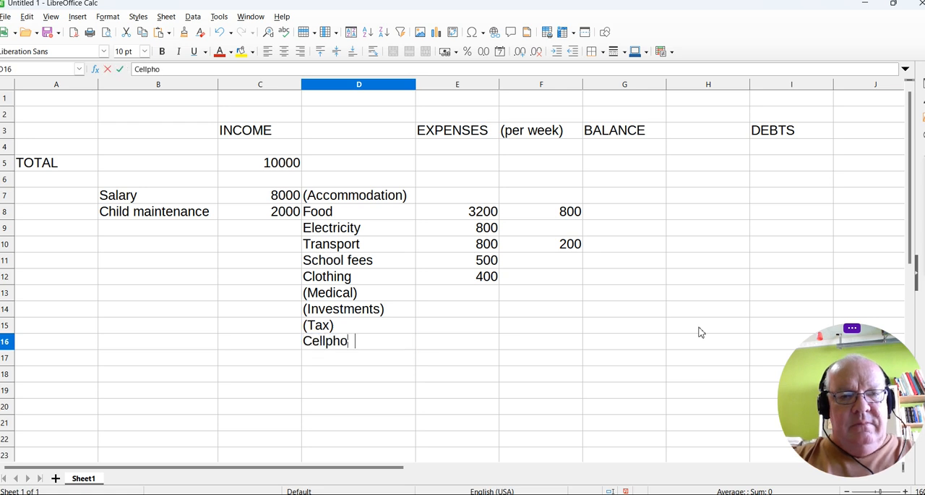
key("Tab")
key("Tab")
type("15")
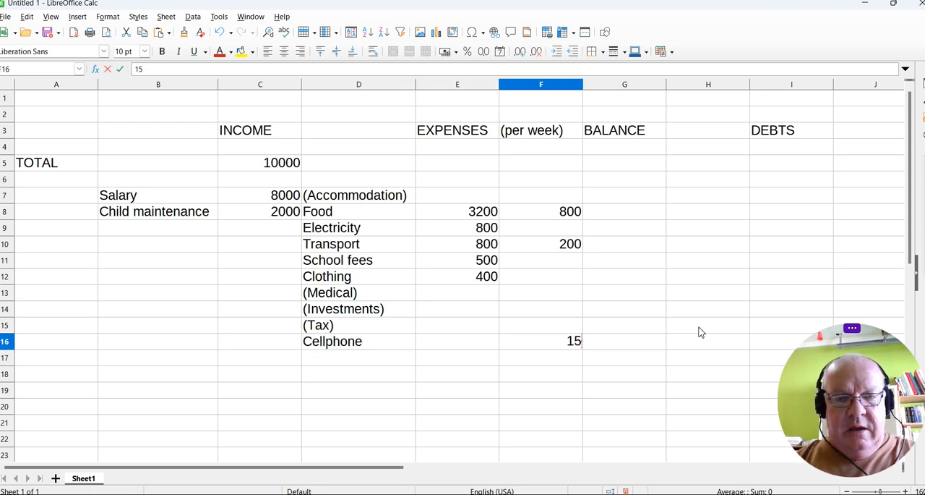
Copy the transport expense formula from E10 into E16 to calculate the cellphone expense.
left_click(482, 248)
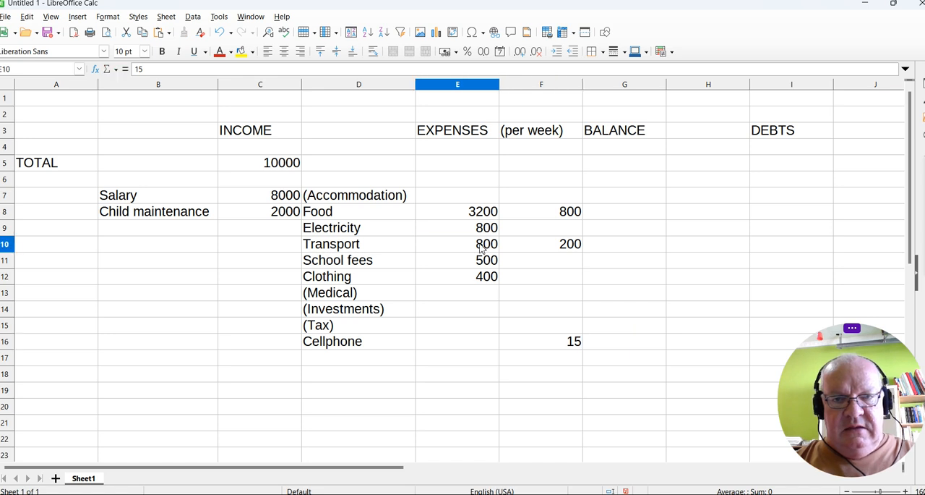
key("ctrl+c")
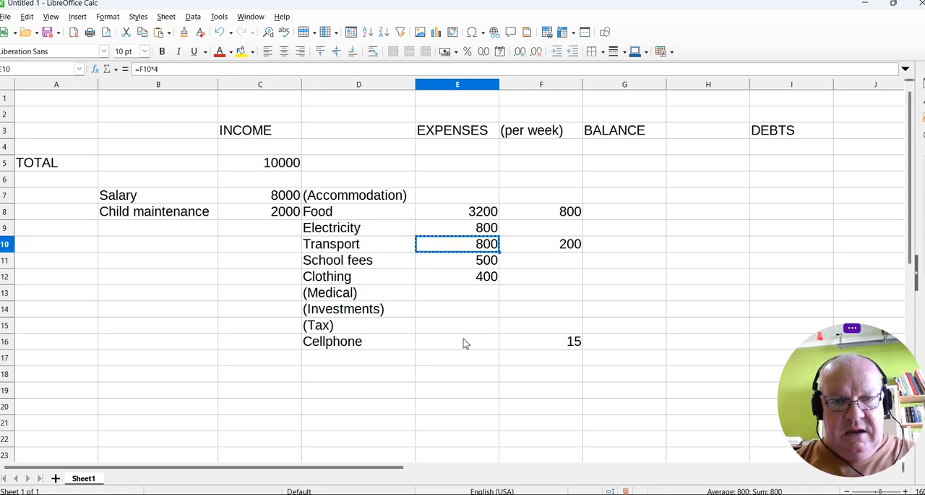
left_click(465, 343)
key("ctrl+v")
Add the expense items Internet in D17 with 350 in E17 and Showmax in D18 with 99 in E18.
left_click(332, 358)
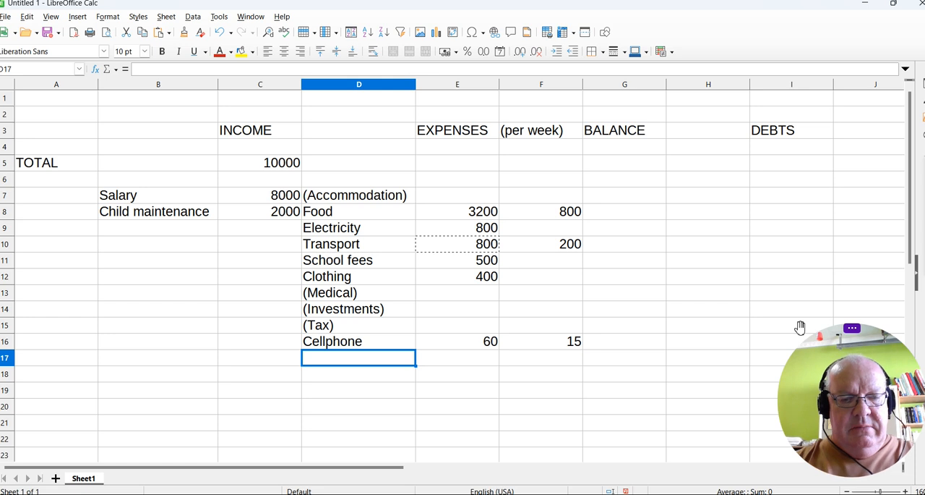
type("Internet")
key("Tab")
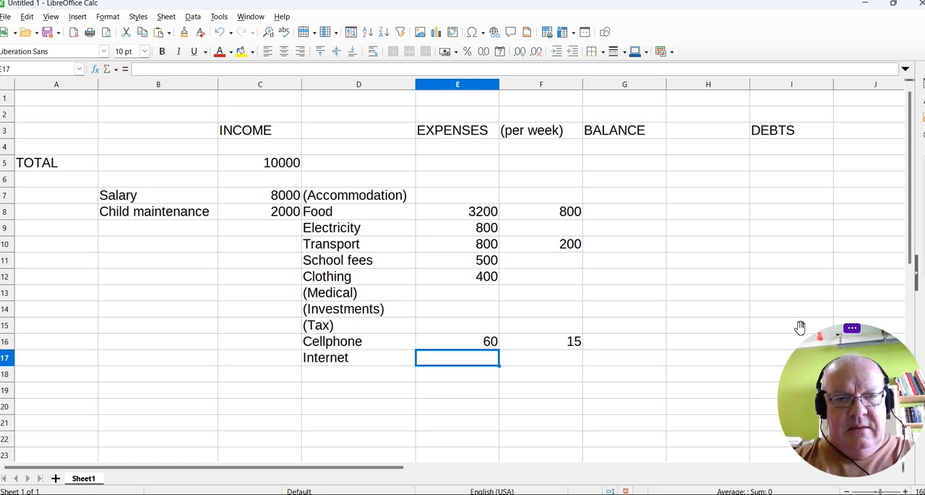
type("350")
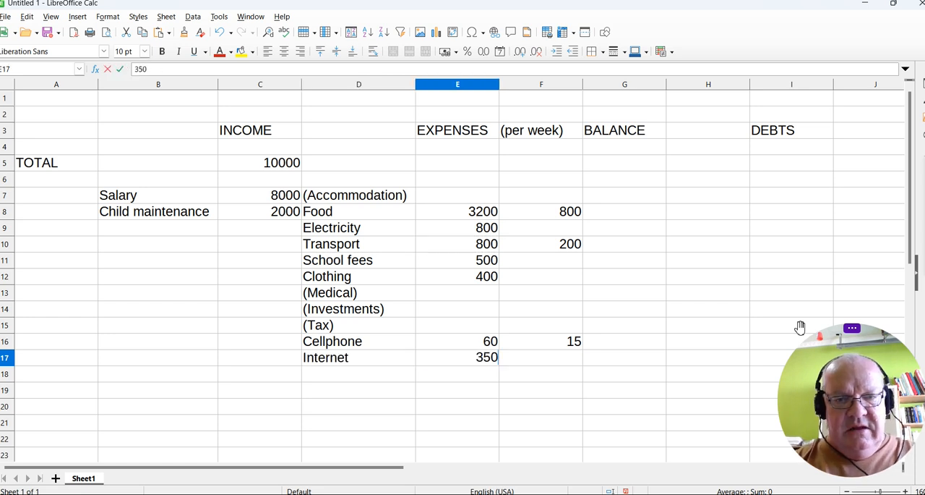
key("Return")
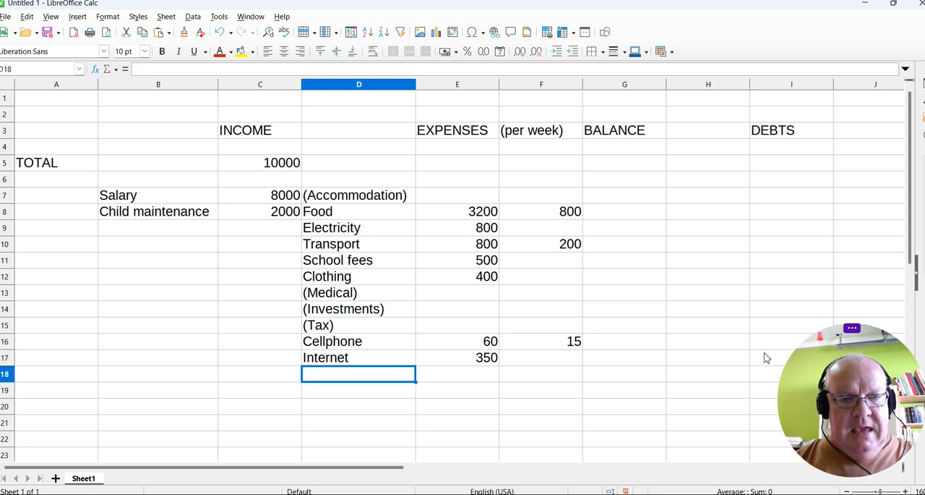
type("Showmax")
key("Tab")
type("99")
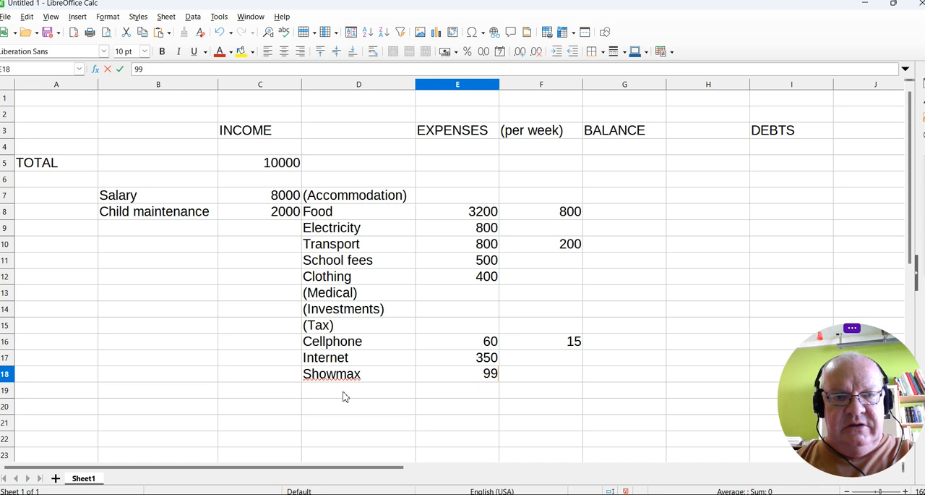
Add the expense item "Entertainment & drinks" in cell D19 with a weekly amount of 300 in F19.
left_click(346, 394)
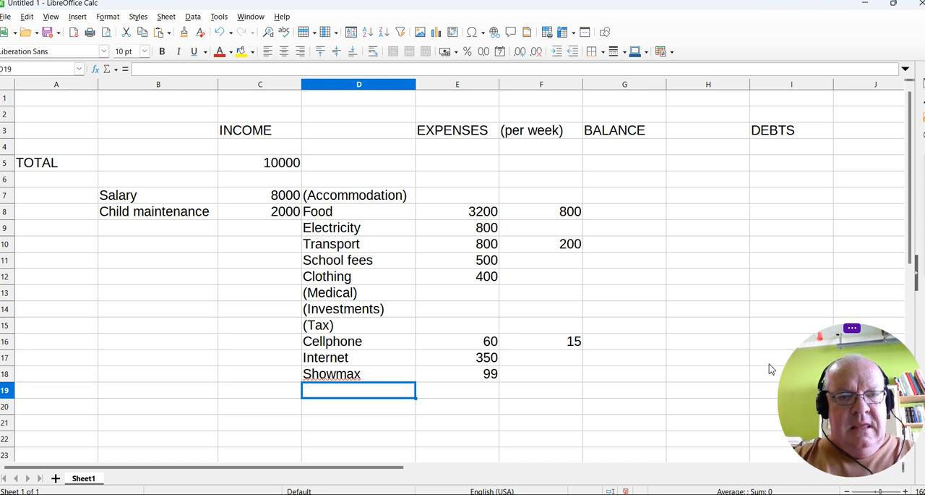
type("F")
type("Entertainment")
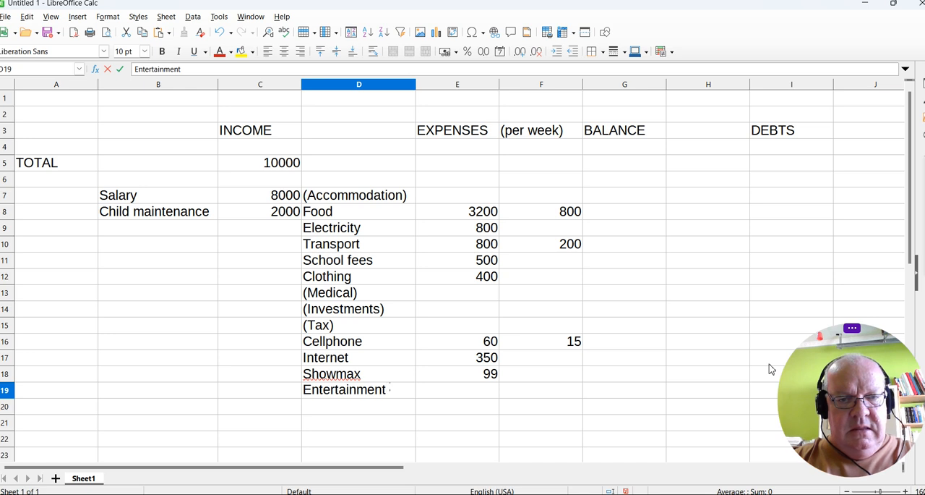
type(" & drinks")
key("Tab")
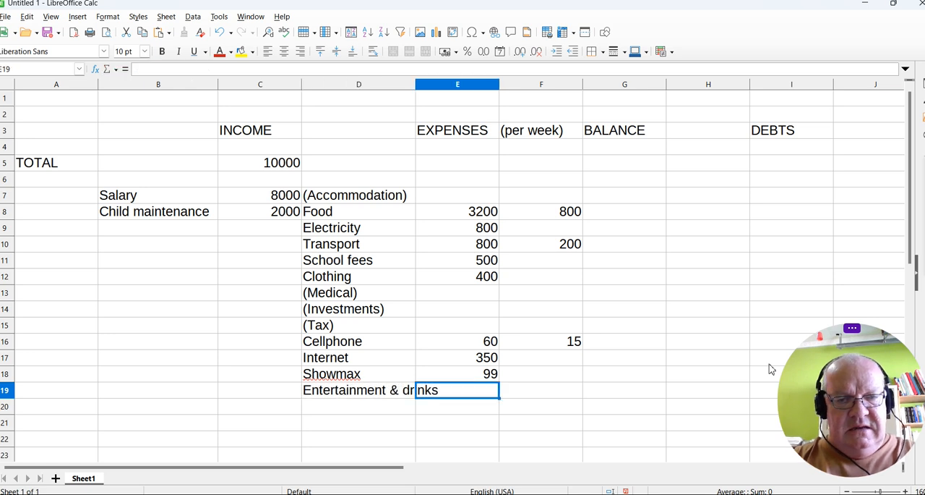
key("Tab")
type("3")
type("300")
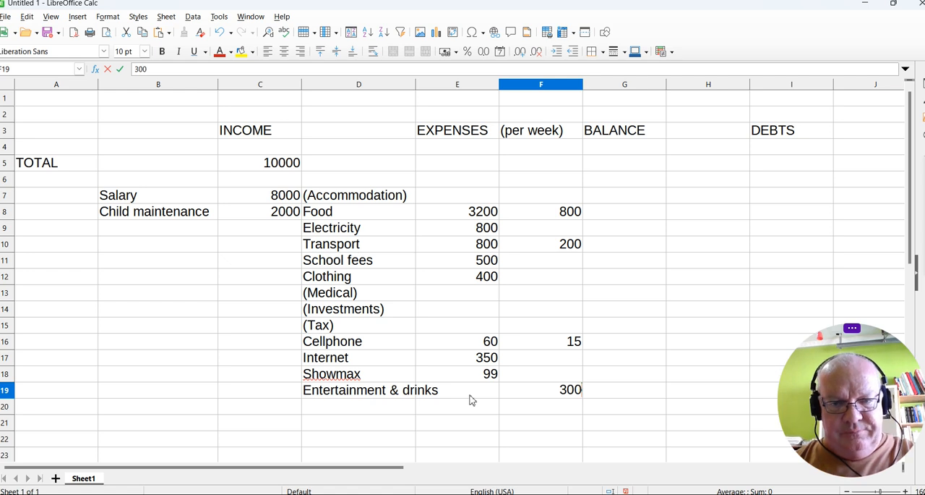
Copy the cellphone expense formula from E16 into E19 to calculate the entertainment and drinks expense.
left_click(487, 346)
key("ctrl+c")
left_click(472, 392)
key("ctrl+v")
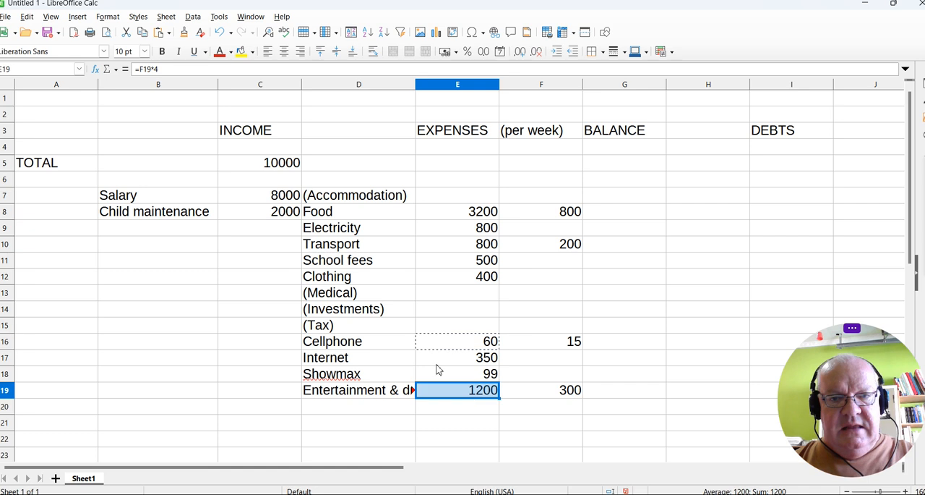
Fit the width of column D to its longest expense label.
left_click_drag(417, 82, 386, 83)
left_click(372, 412)
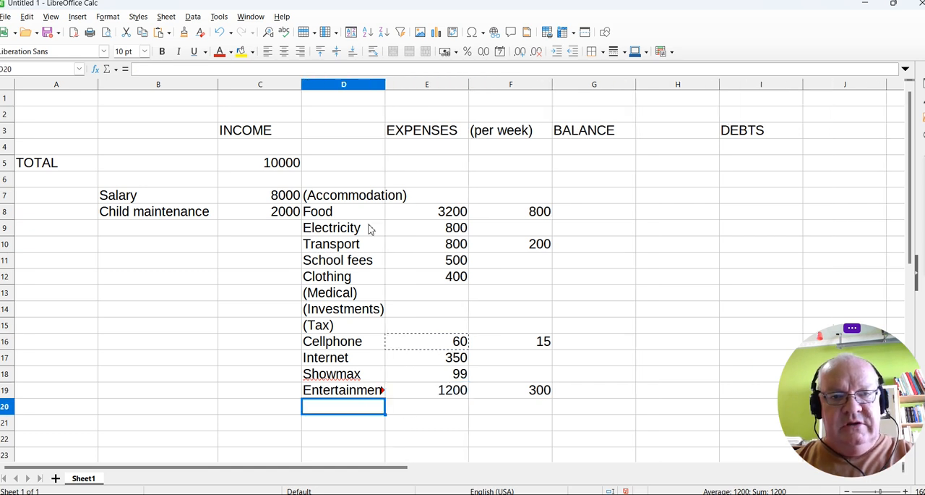
double_click(385, 84)
left_click(231, 377)
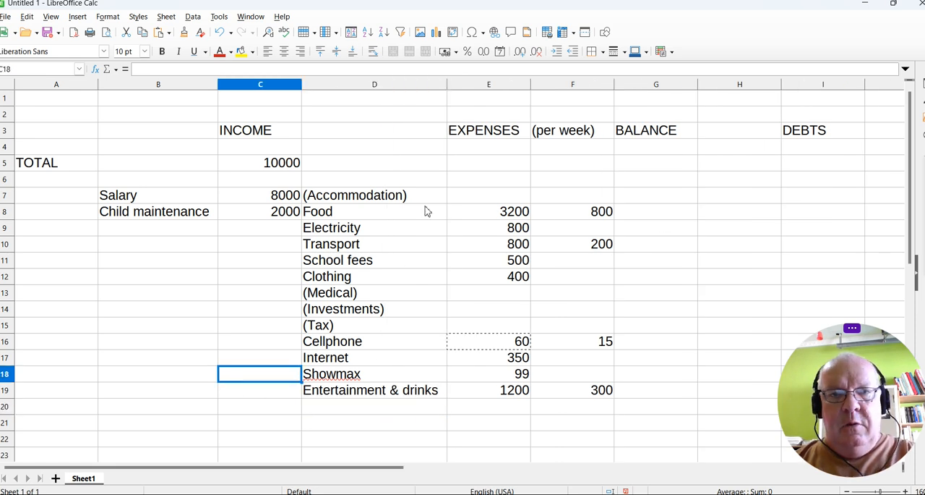
Copy the income total formula from C5 into E5 to total the expenses, and check the range it sums.
left_click(292, 165)
key("ctrl+c")
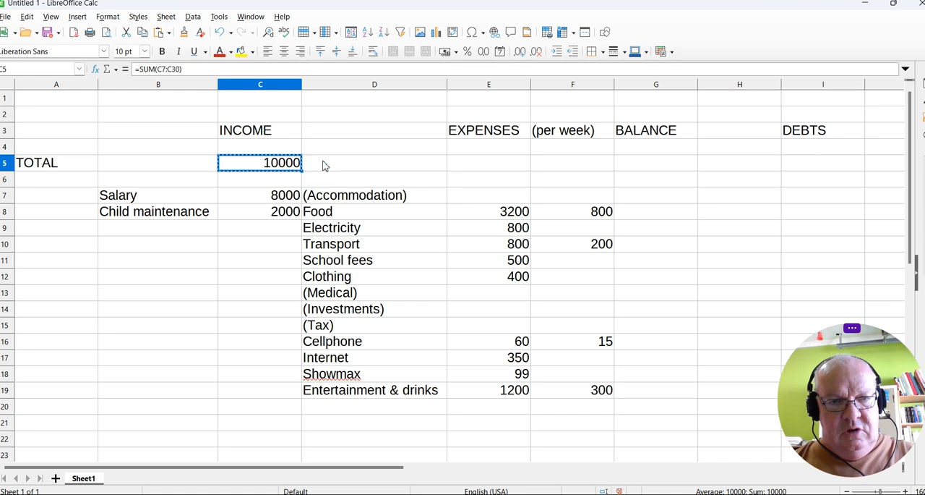
left_click(504, 170)
key("ctrl+v")
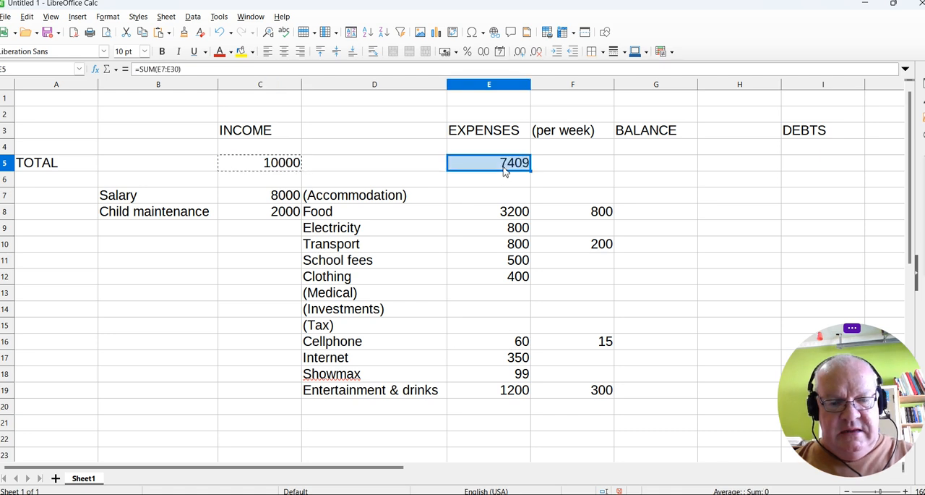
left_click(504, 169)
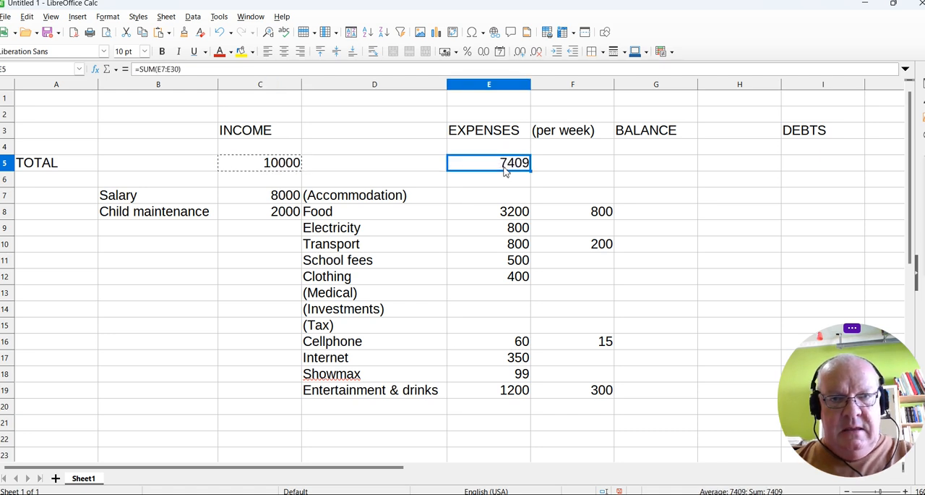
double_click(485, 168)
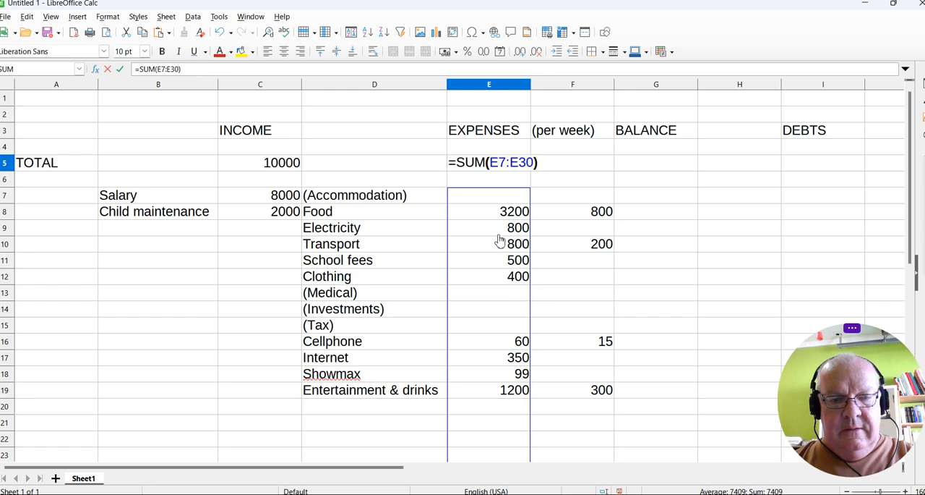
key("Escape")
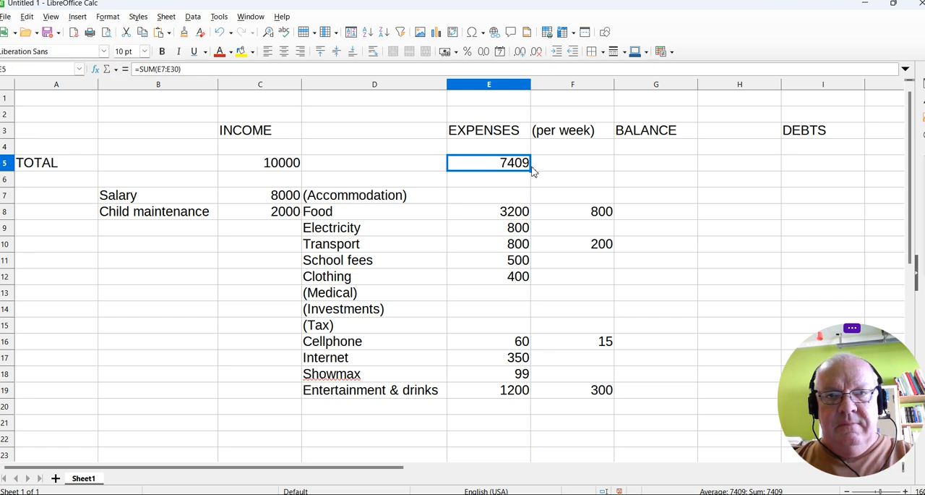
Calculate the balance in cell G5 by subtracting total expenses from total income with the formula =C5-E5.
left_click(641, 169)
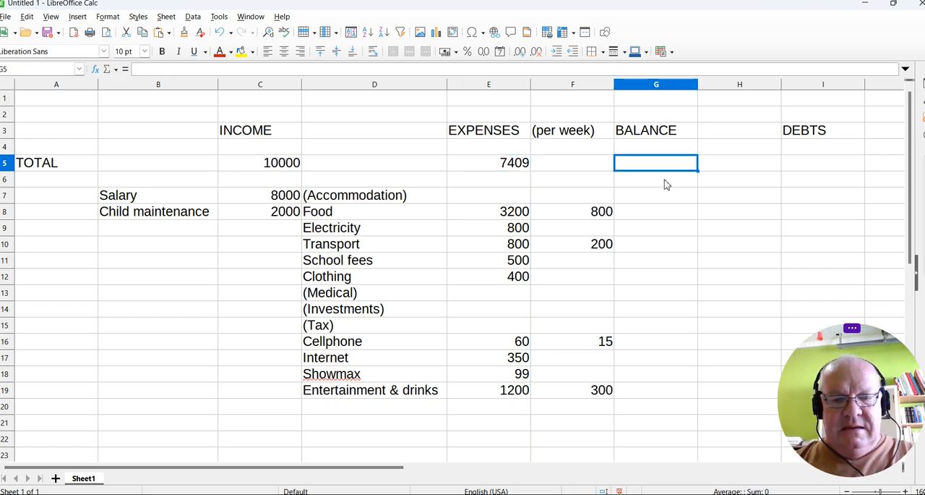
type("=")
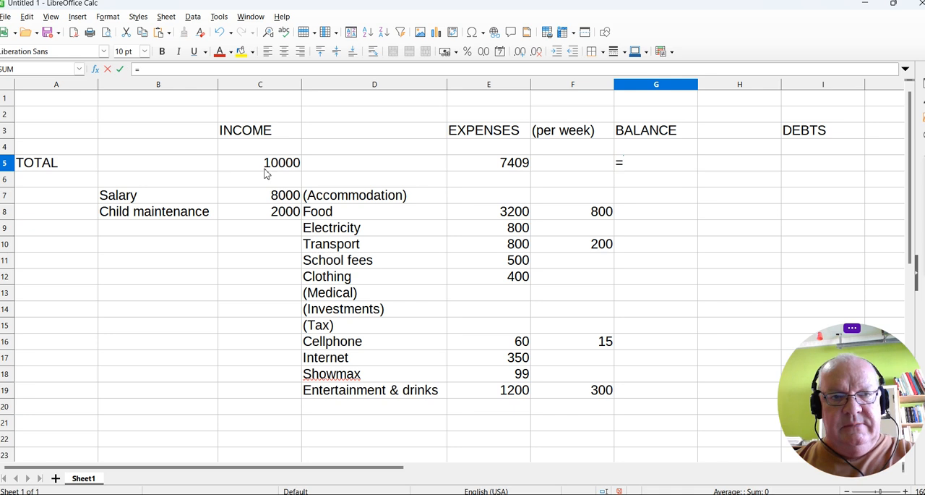
left_click(275, 170)
type("-")
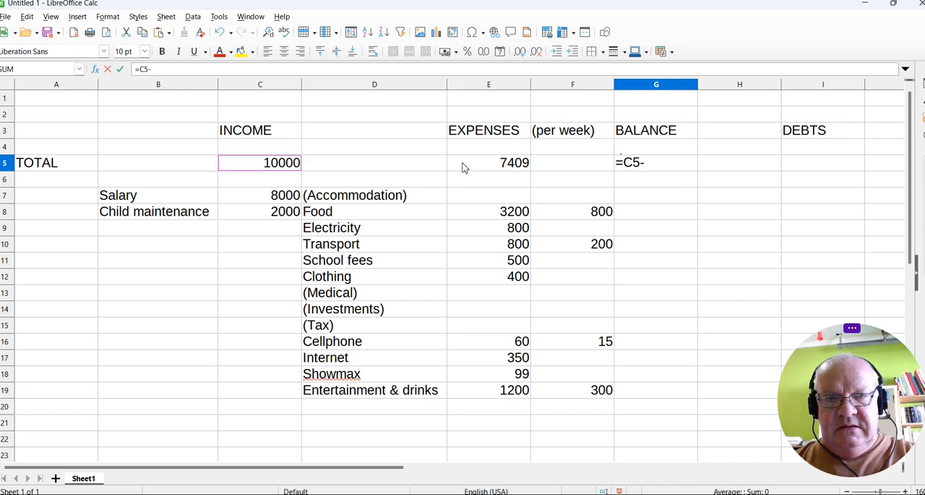
left_click(492, 167)
key("Return")
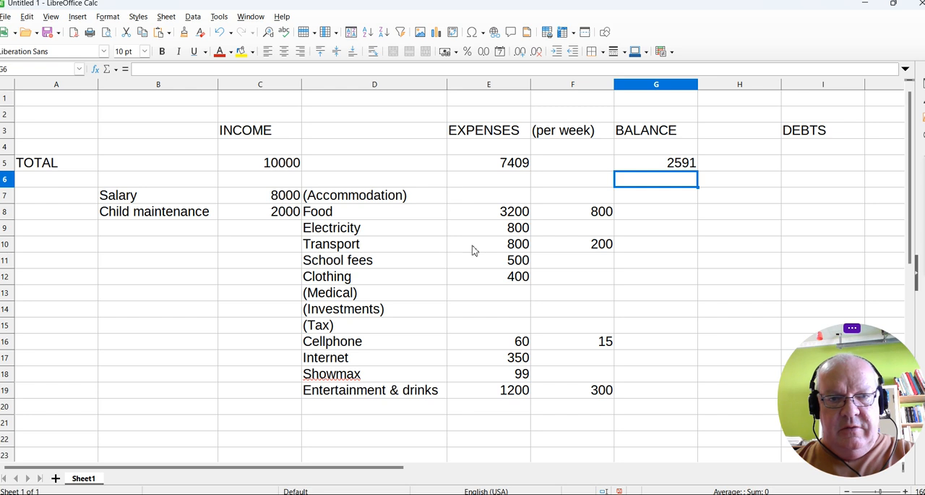
Insert a row above the (Medical) row and enter the expense label "Debts" in cell D13.
right_click(9, 293)
left_click(64, 350)
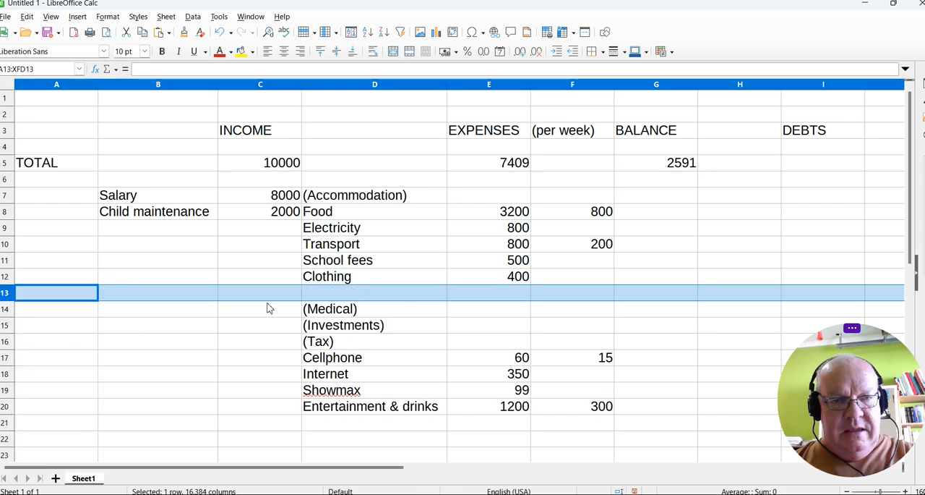
left_click(330, 296)
type("Dev")
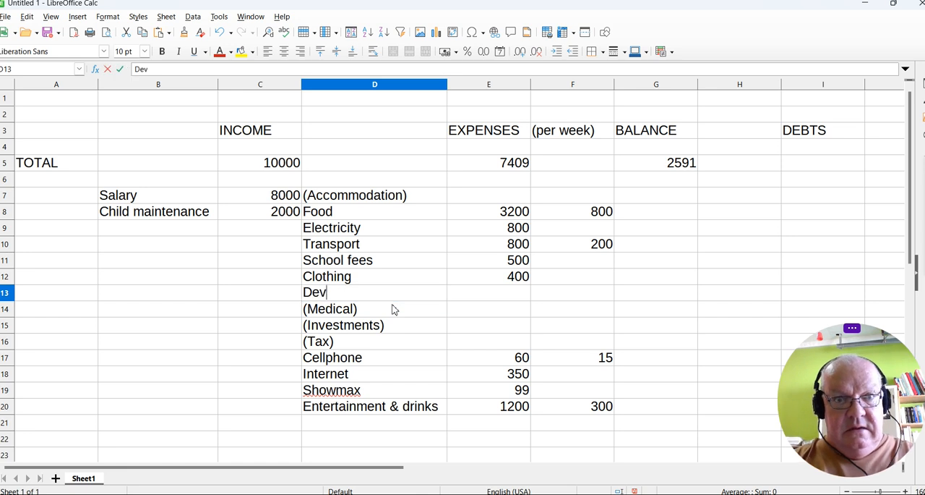
type("bts")
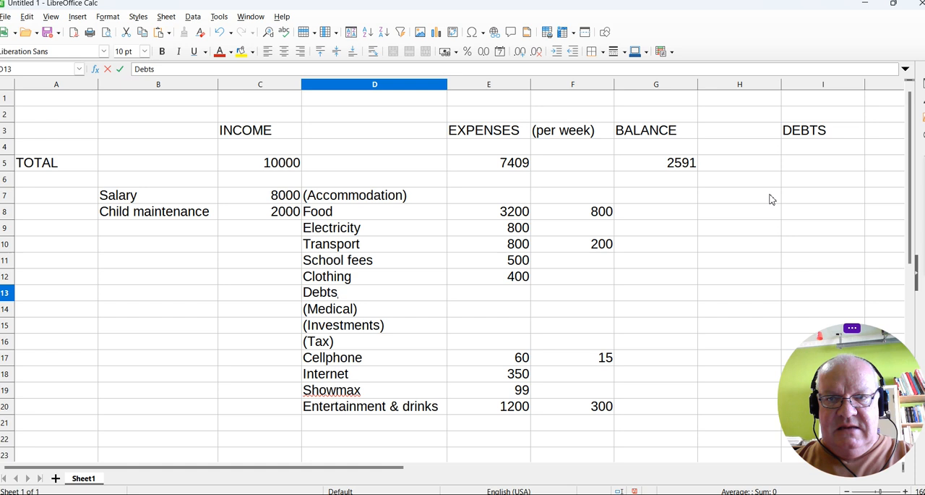
Enter the debt label "Edgars" in cell H7.
left_click(738, 200)
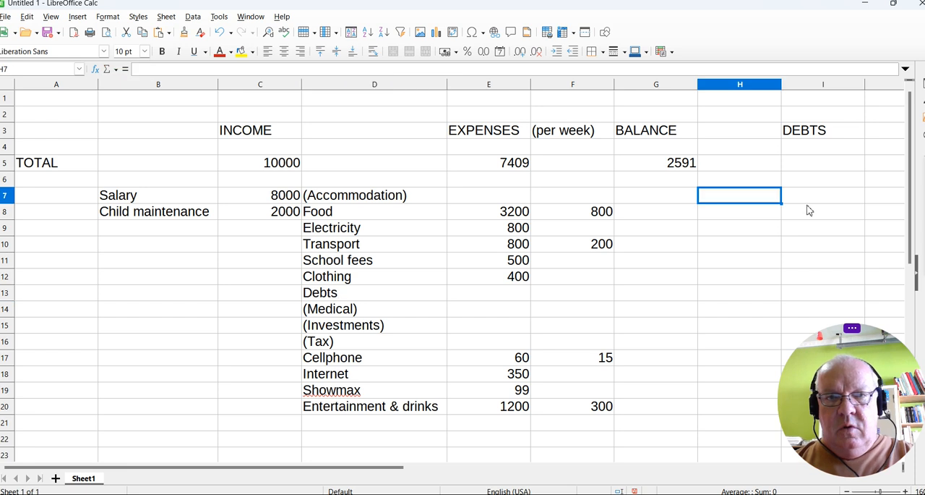
type("Edgars")
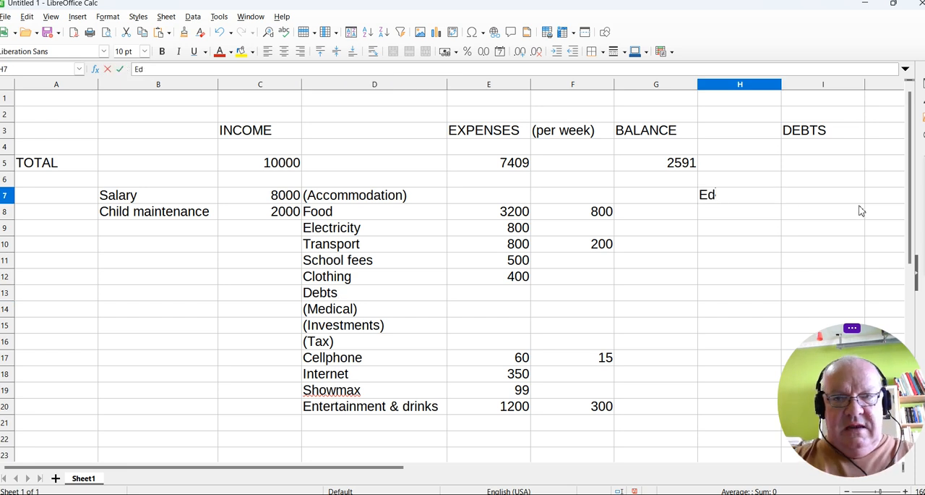
key("Tab")
key("Tab")
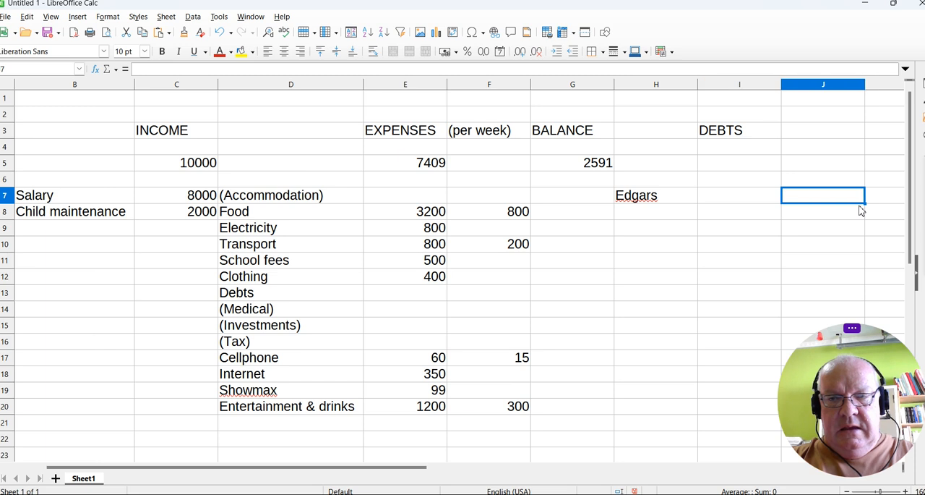
key("Left")
key("Left")
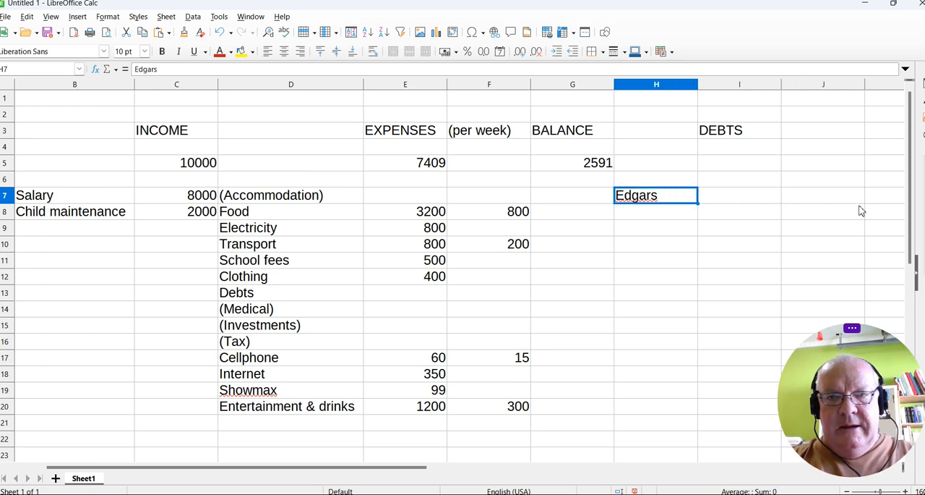
Set the debt label in cell H7 to "Cash Loan" and enter its amount of 1000 in J7.
type("Cash Loan")
key("Tab")
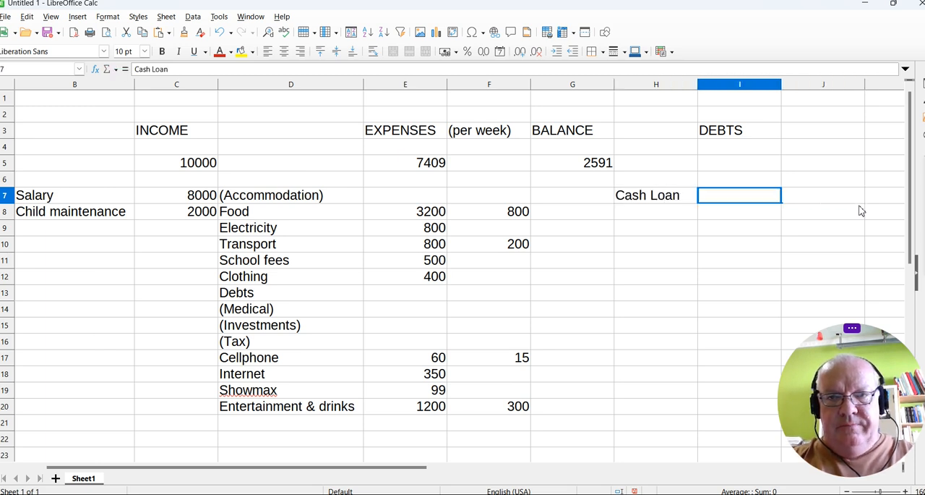
key("Tab")
type("1000")
key("Return")
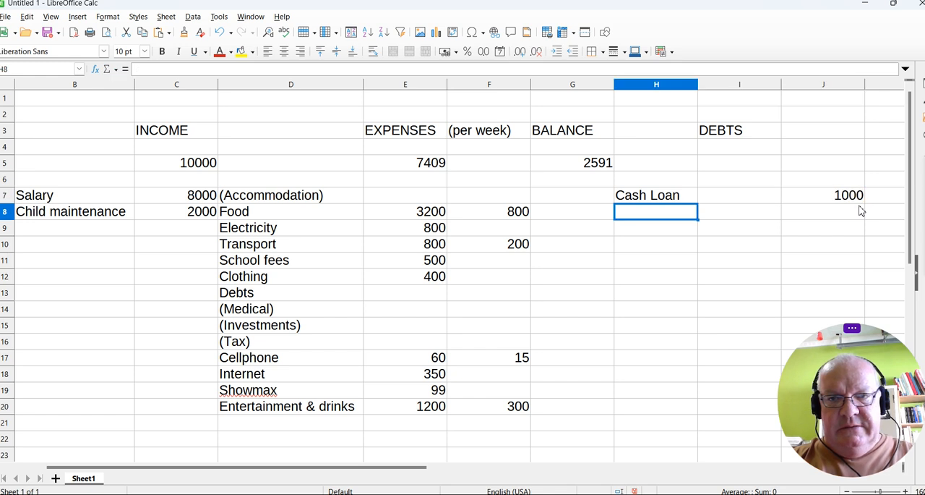
Enter the debt "Edgars" in cell H8 with its amount of 2000 in J8.
type("Edga")
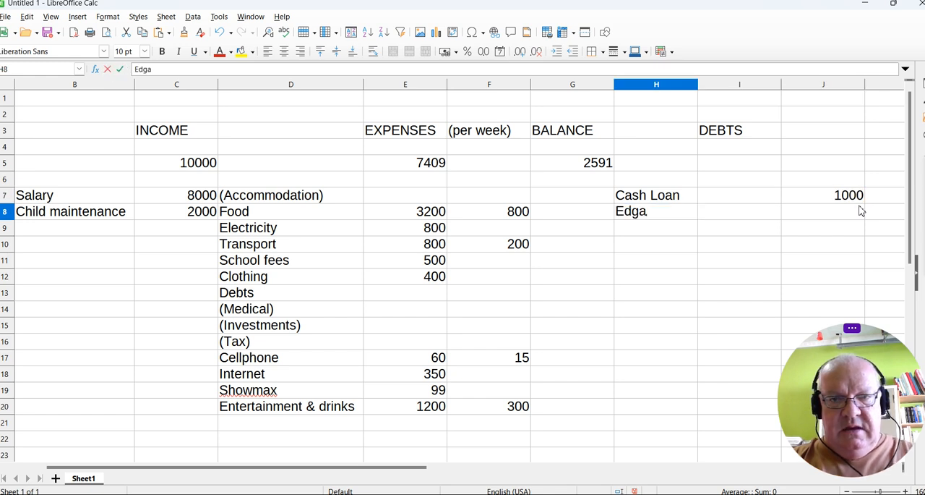
type("rs")
key("Tab")
key("Tab")
type("2000")
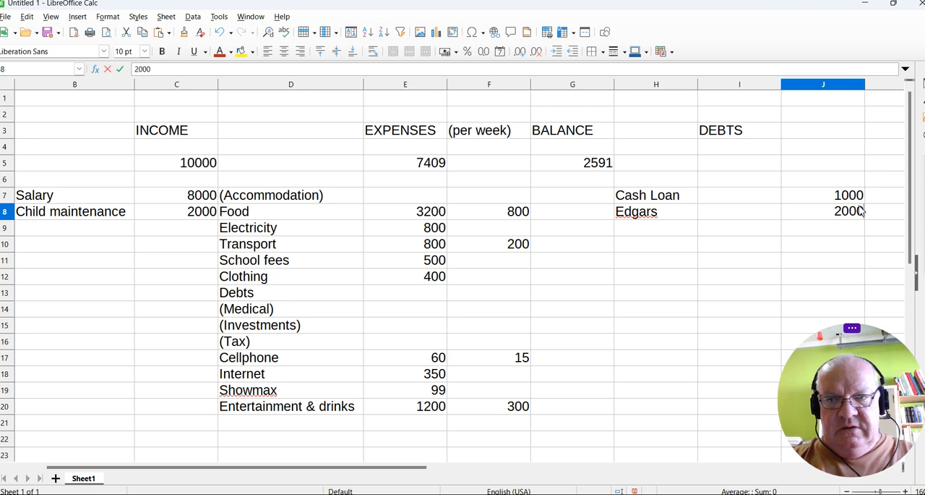
key("Return")
Add the debt "Family member" in cell H9 with its amount of 3000 in J9.
type("Family member")
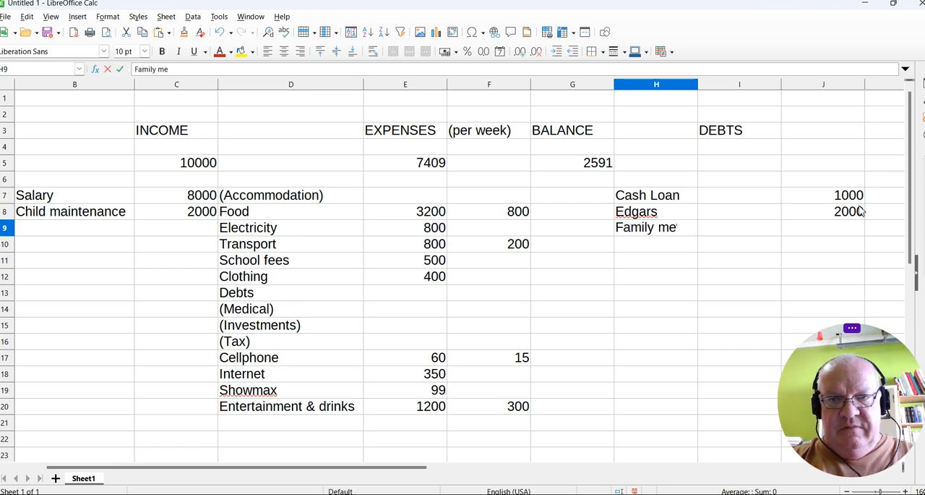
key("Tab")
key("Tab")
type("3000")
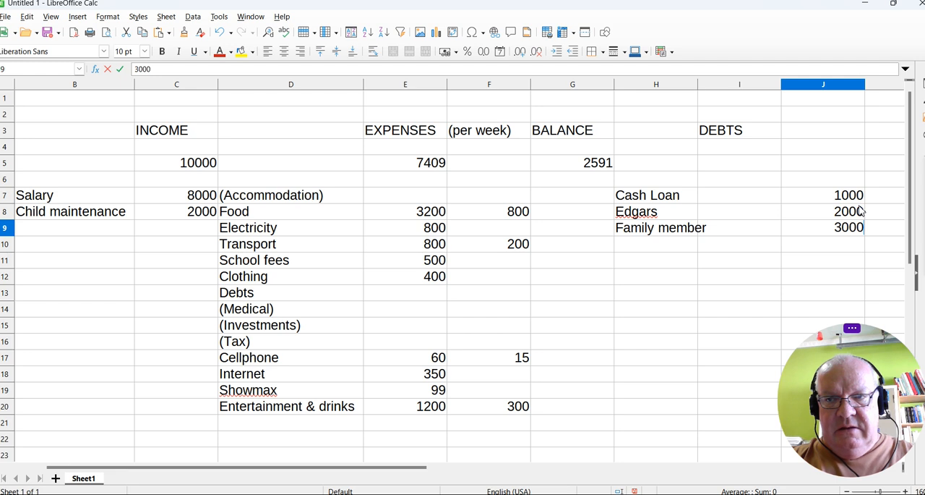
key("Return")
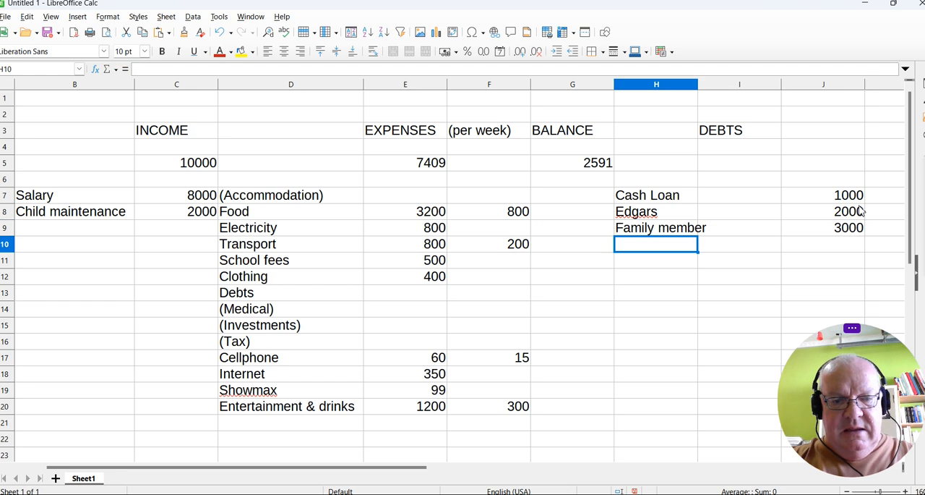
List the debt "Furnmart" in cell H10 with its amount of 5000 in J10.
type("Furnmart")
key("Tab")
key("Tab")
type("5000")
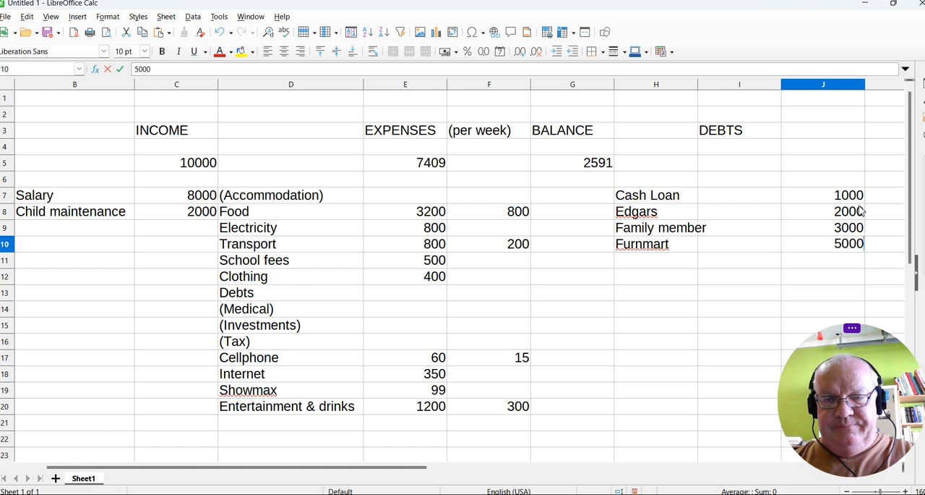
Fill cells I7 to I10 beside the four debts with the amounts 150, 200, 300 and 450.
left_click(765, 201)
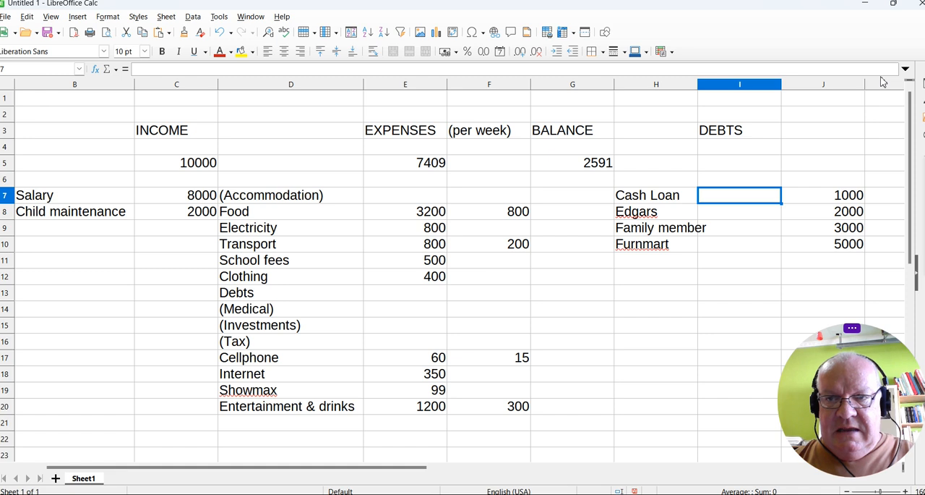
type("150")
key("Return")
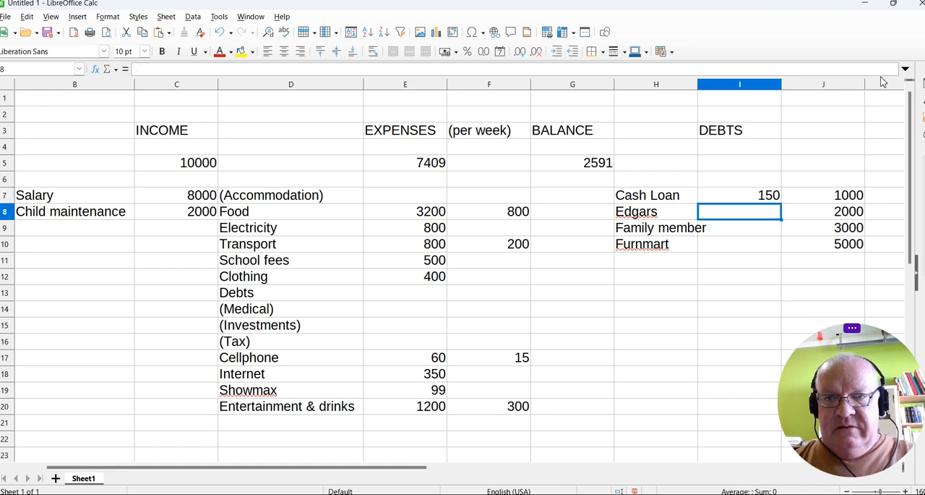
type("200")
key("Return")
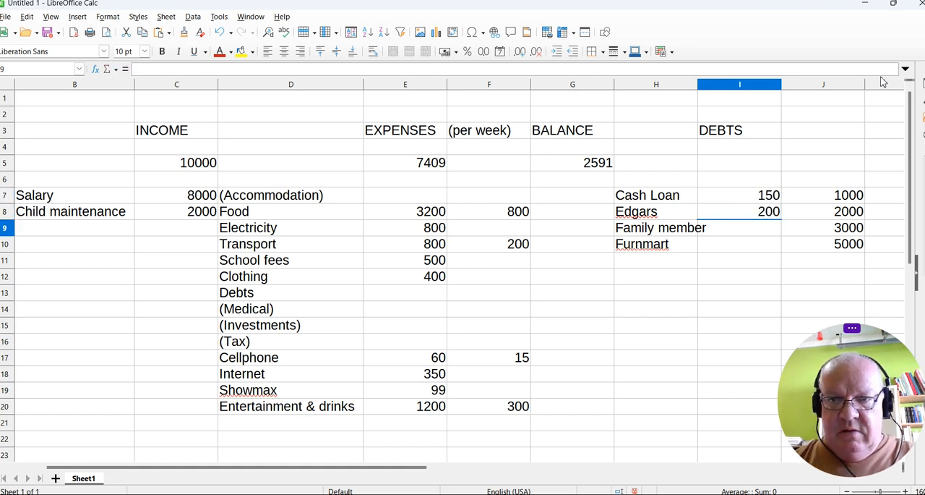
type("300")
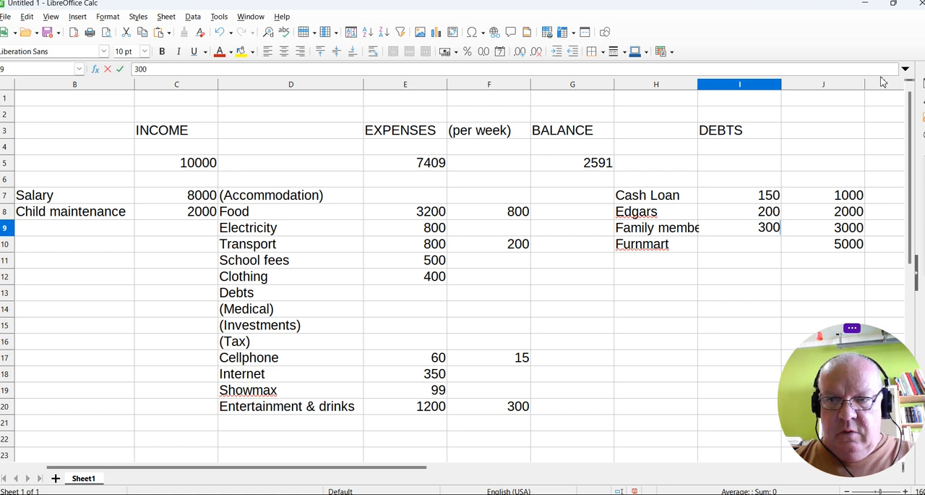
key("Return")
type("450")
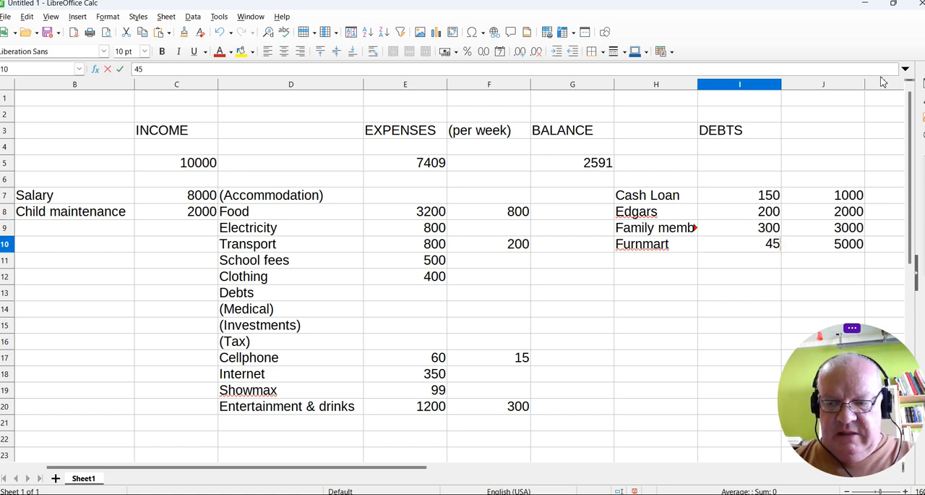
Copy the total expenses formula from E5 into I5 under DEBTS and check that it sums I7:I31.
left_click(603, 165)
left_click(440, 166)
key("ctrl+c")
left_click(733, 165)
key("ctrl+v")
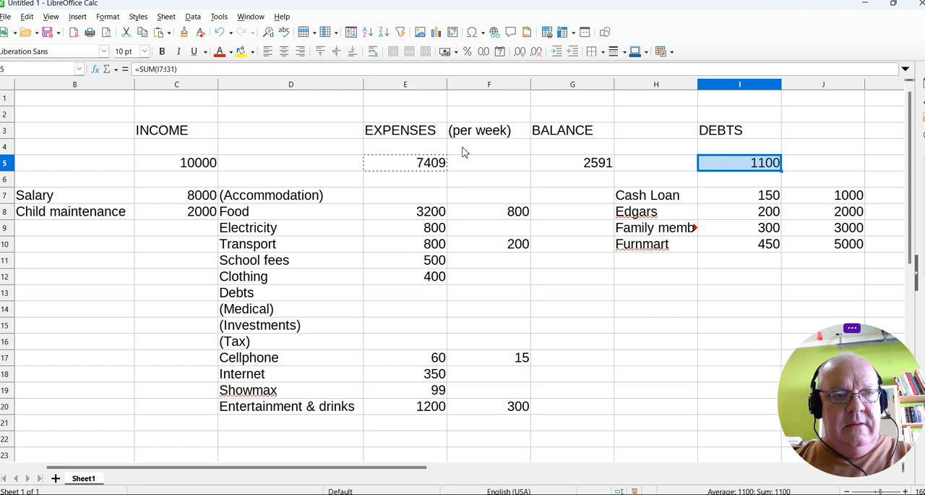
double_click(747, 163)
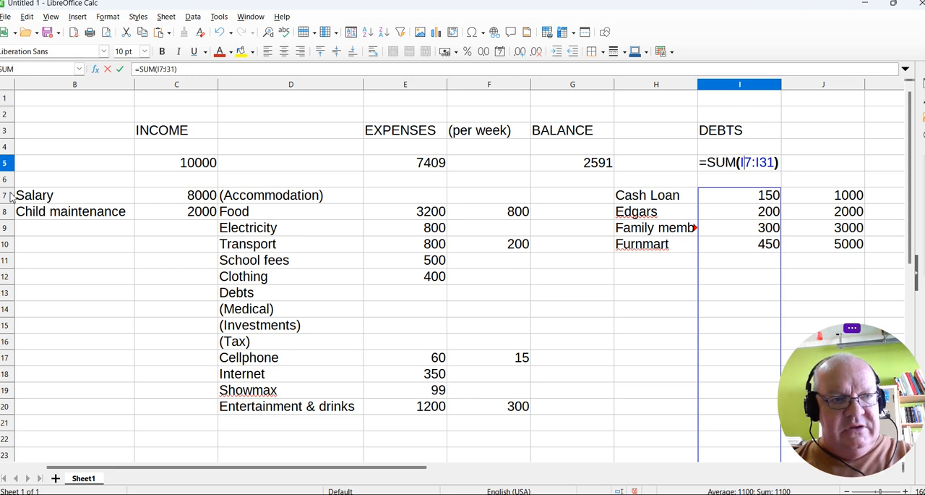
key("Return")
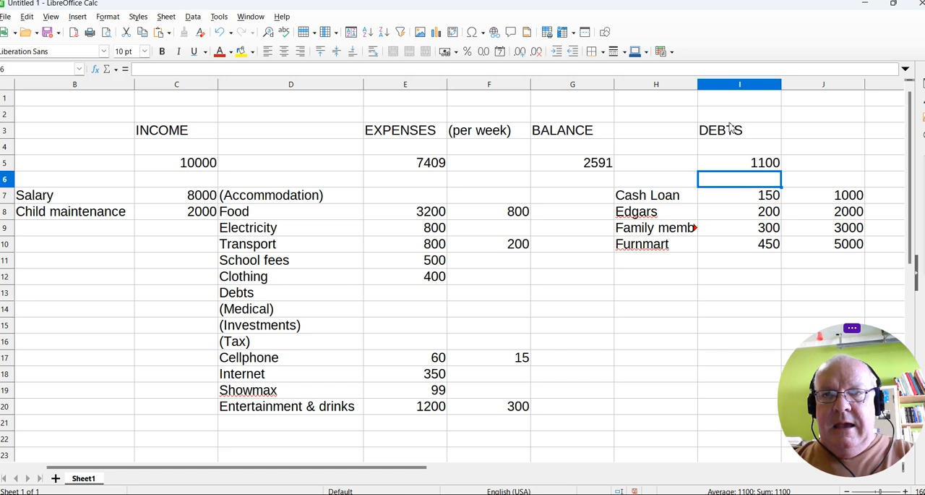
Make all the totals in row 5 bold.
left_click(6, 163)
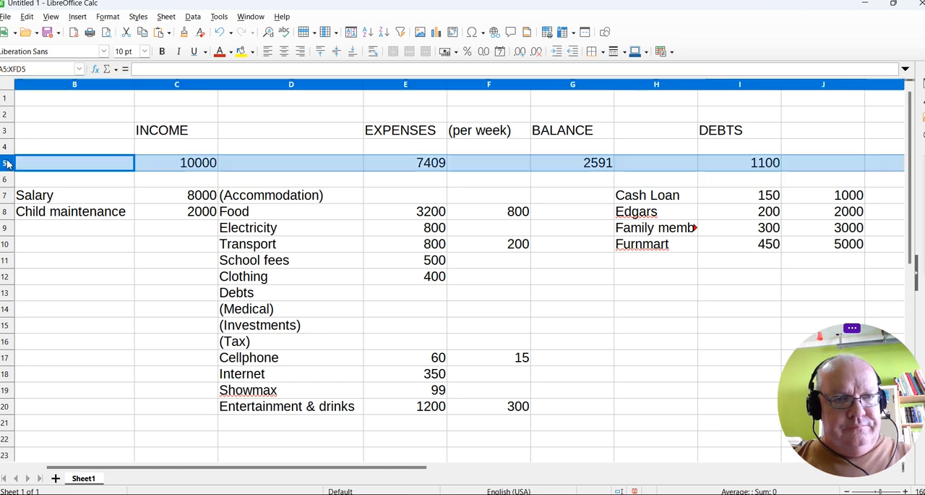
key("ctrl+b")
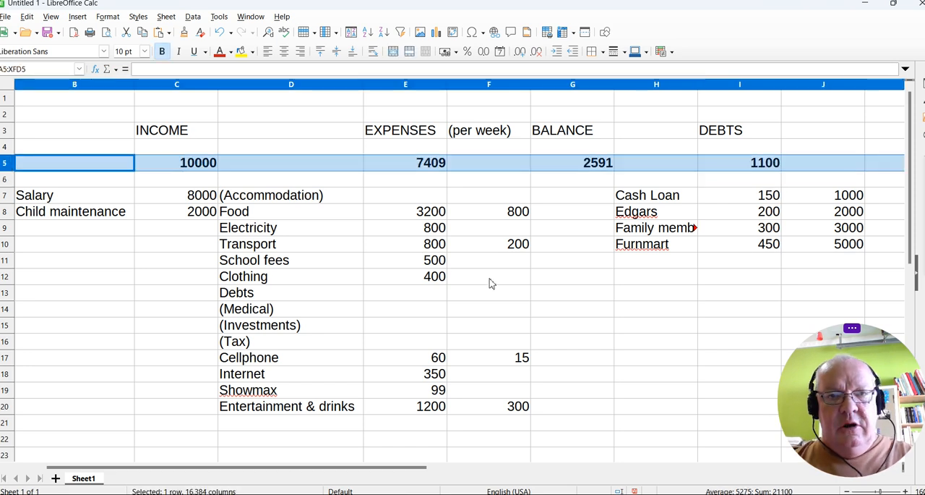
left_click(732, 294)
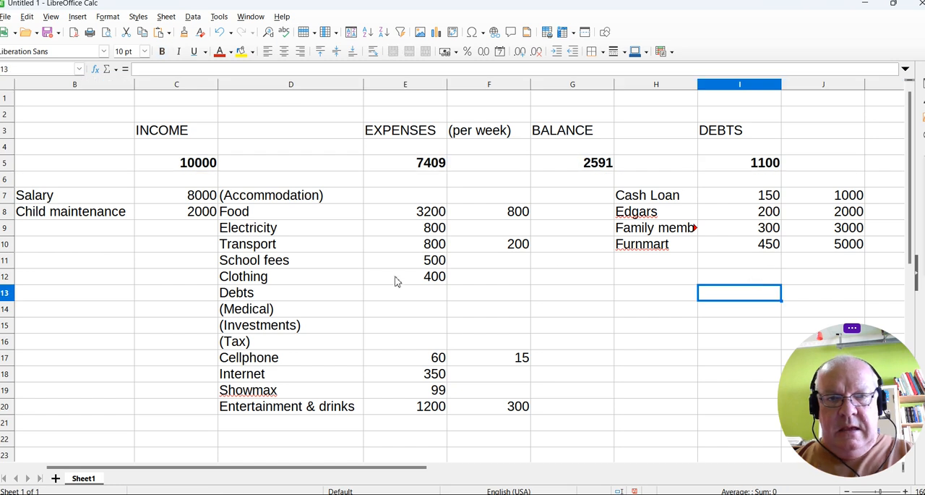
Link the Debts expense in cell E13 to the debts total with the formula =I5.
left_click(414, 297)
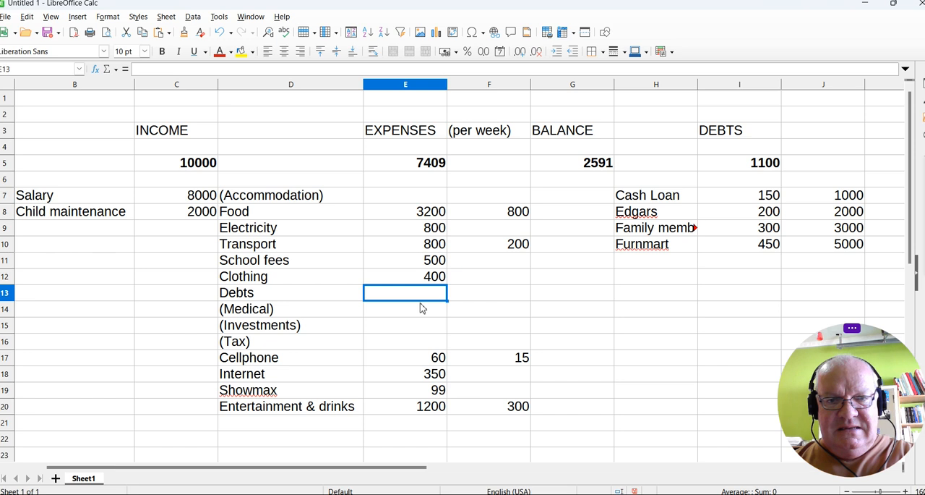
type("=")
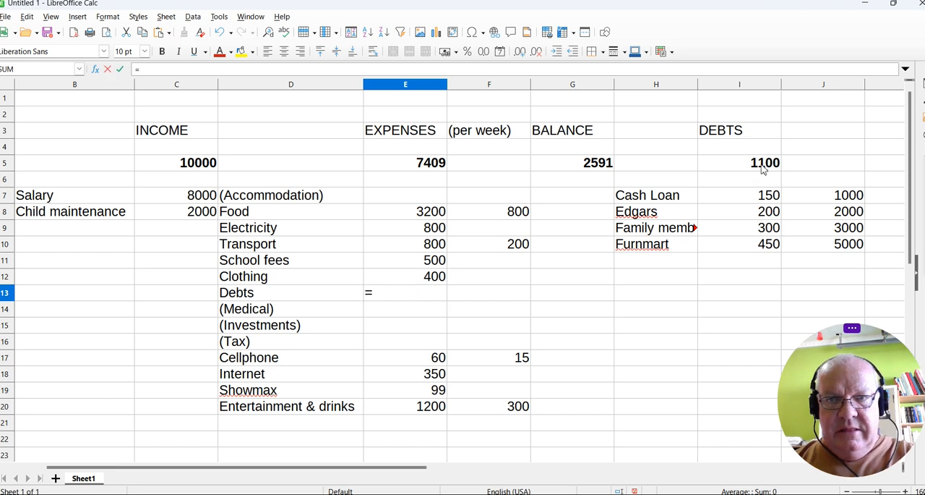
left_click(764, 165)
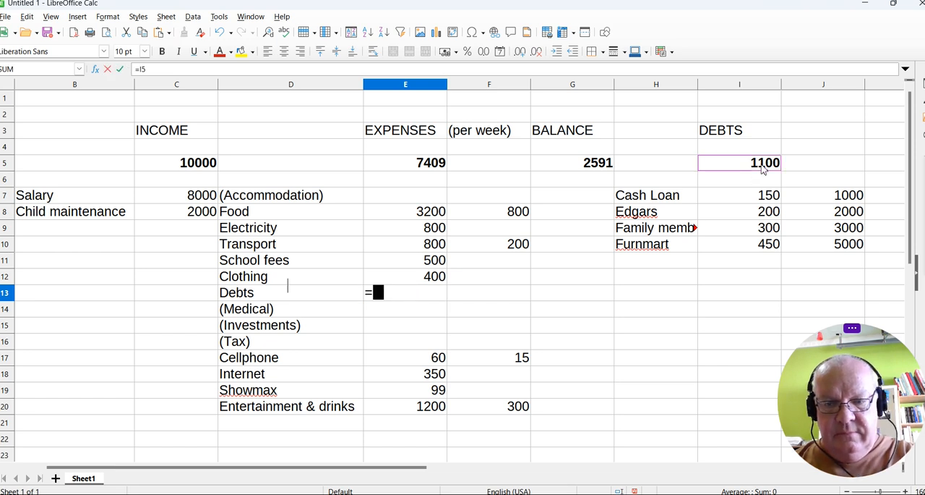
key("Return")
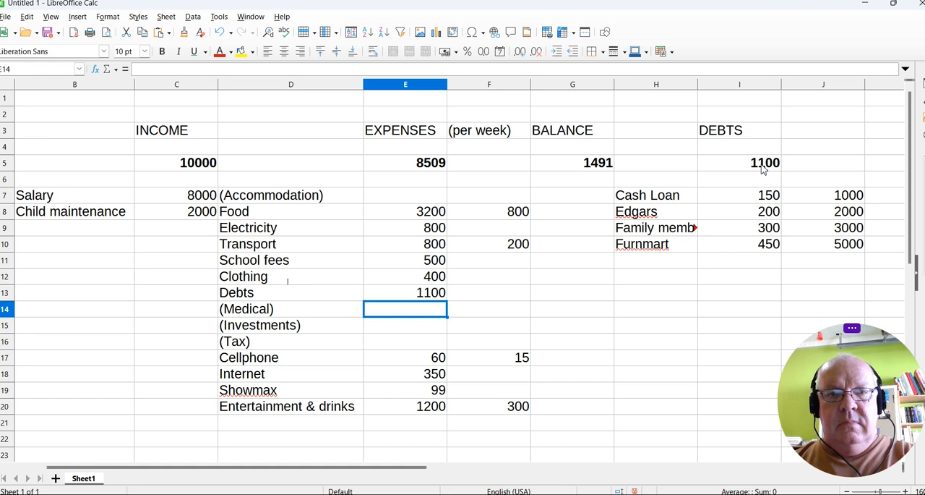
left_click(772, 197)
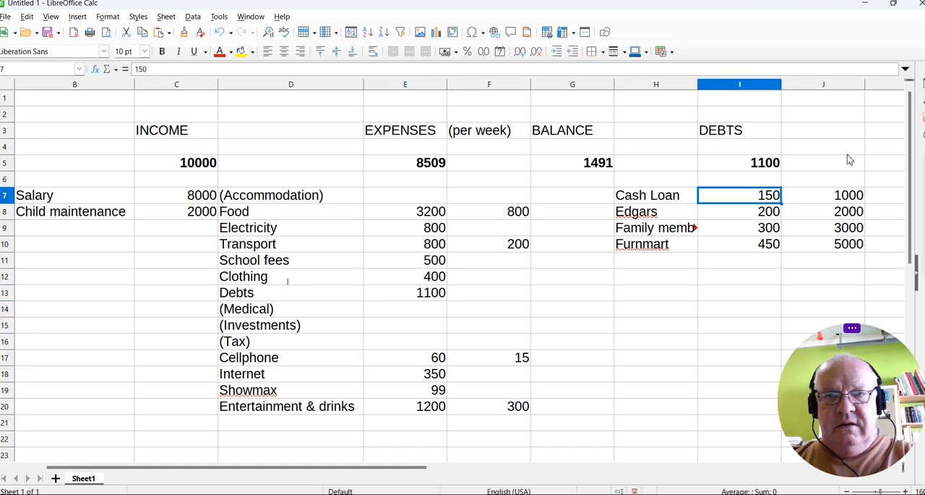
left_click(570, 295)
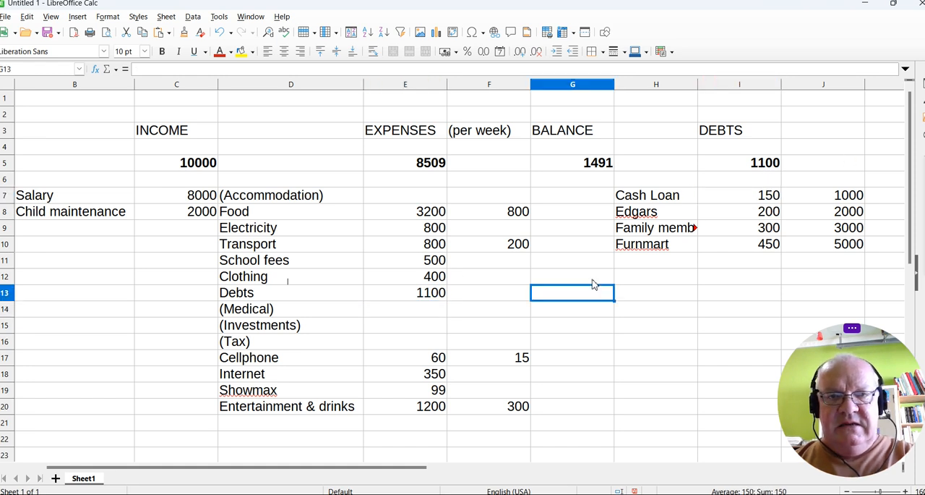
left_click(566, 163)
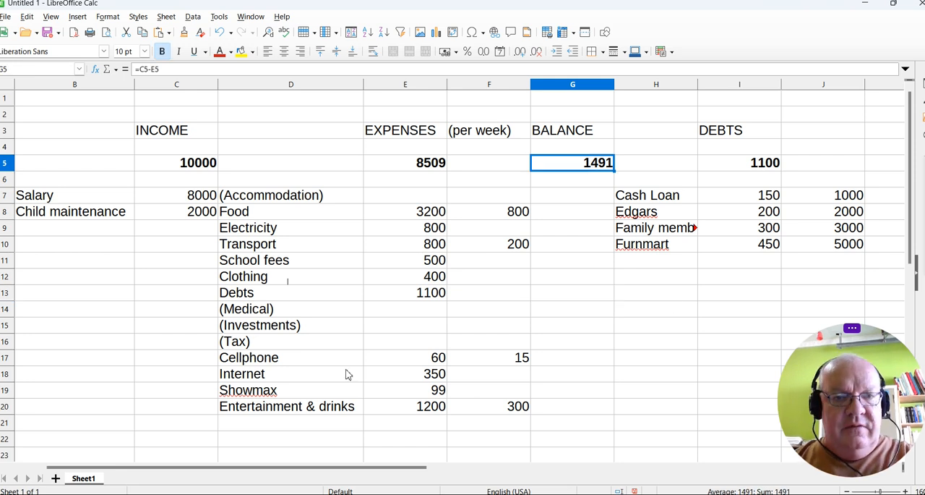
Fit the widths of columns H and I to their contents.
left_click(754, 342)
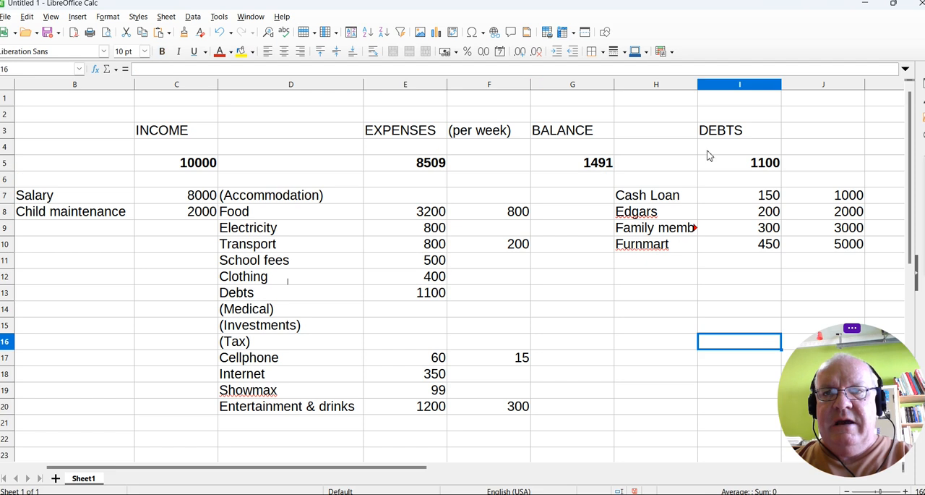
double_click(698, 85)
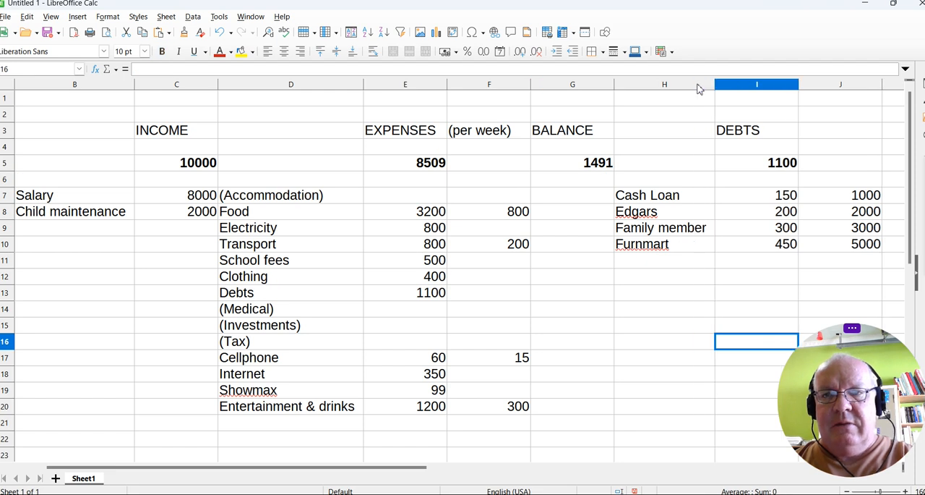
double_click(799, 85)
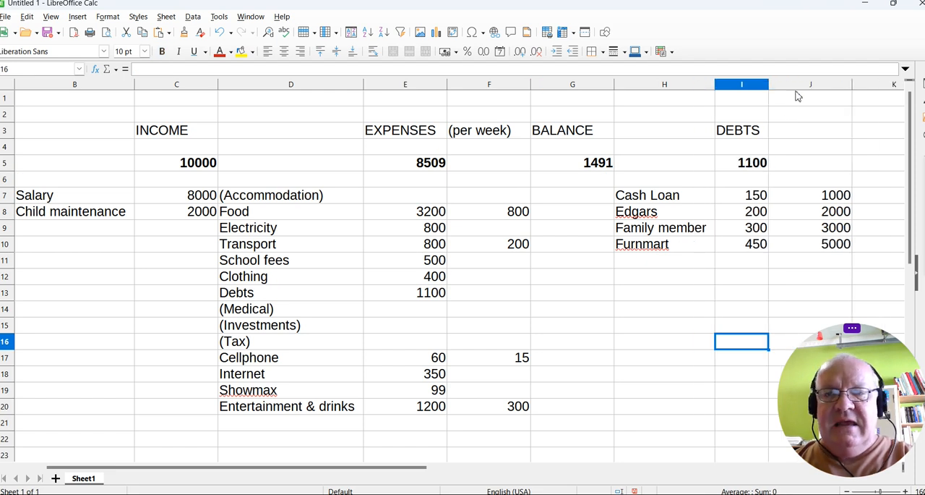
Change the Cash Loan amount in cell I7 to 1000 and check the balance in G5.
left_click(757, 196)
type("1000")
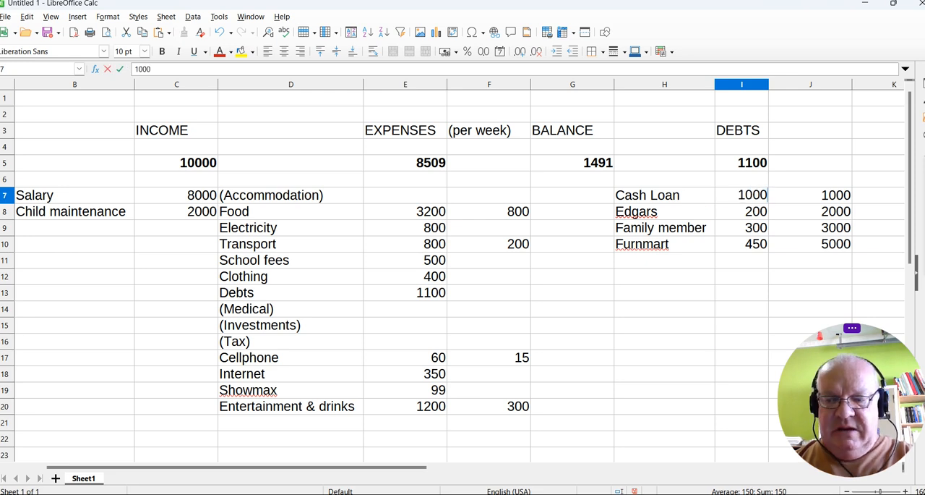
key("Return")
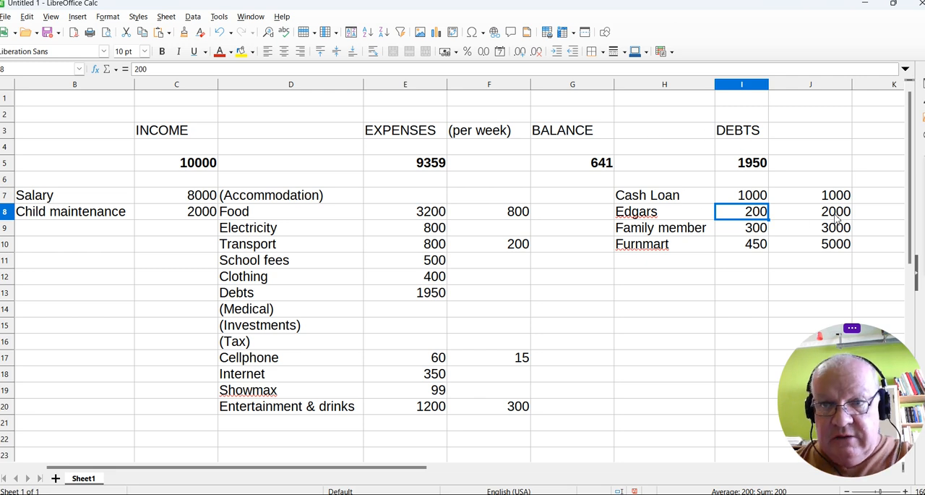
left_click(584, 166)
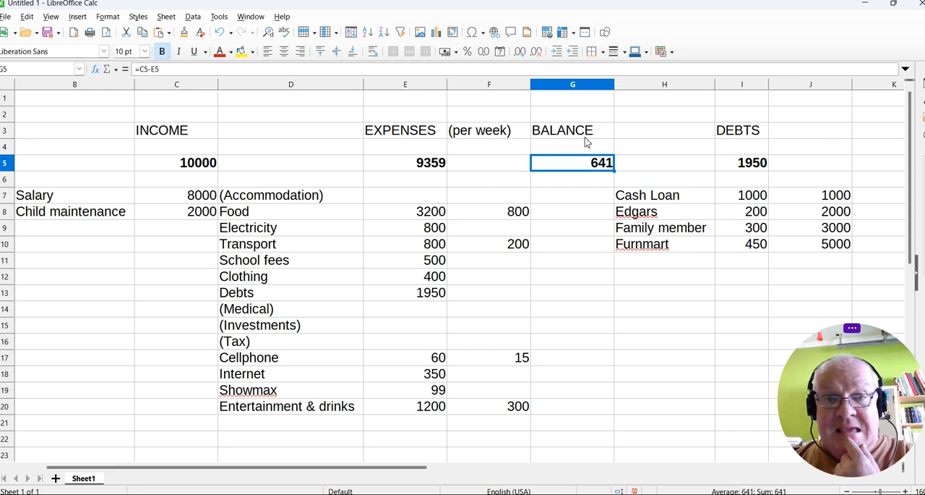
Set the weekly Food amount in F8 to 900 and the weekly Entertainment & drinks amount in F20 to 500.
left_click(494, 215)
type("9")
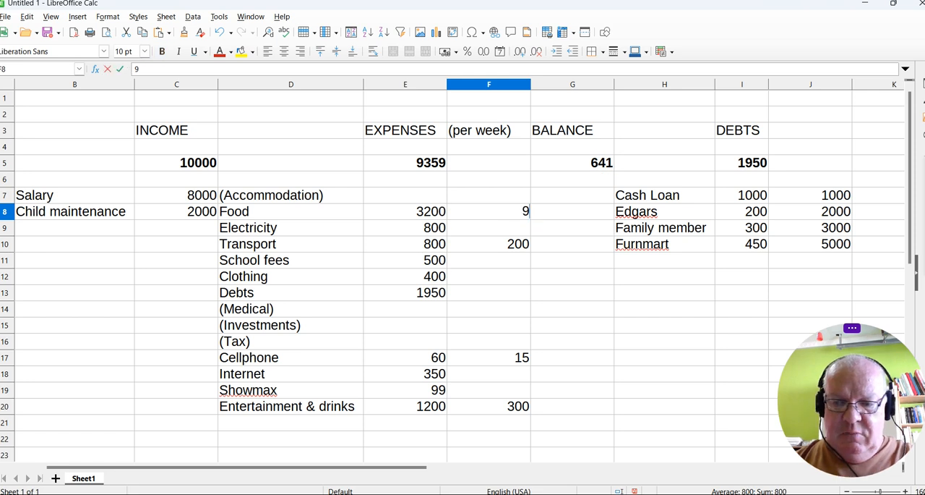
type("00")
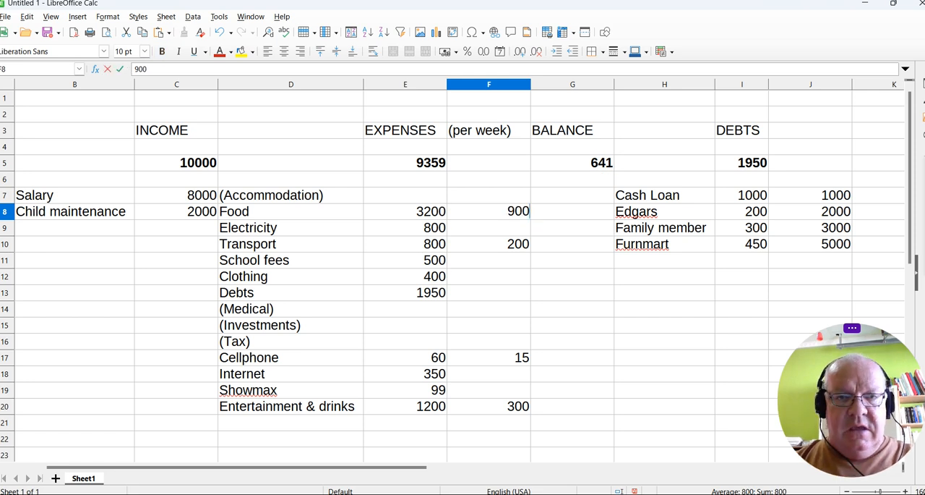
key("Return")
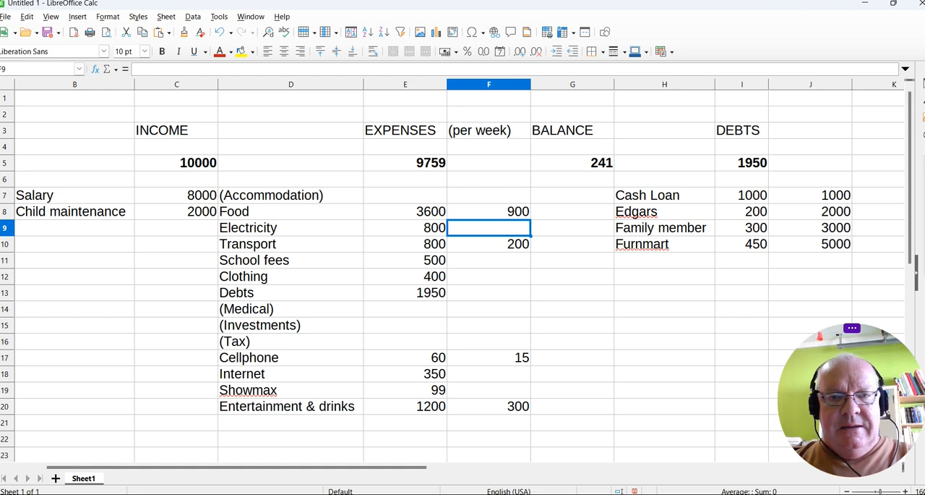
left_click(503, 409)
type("500")
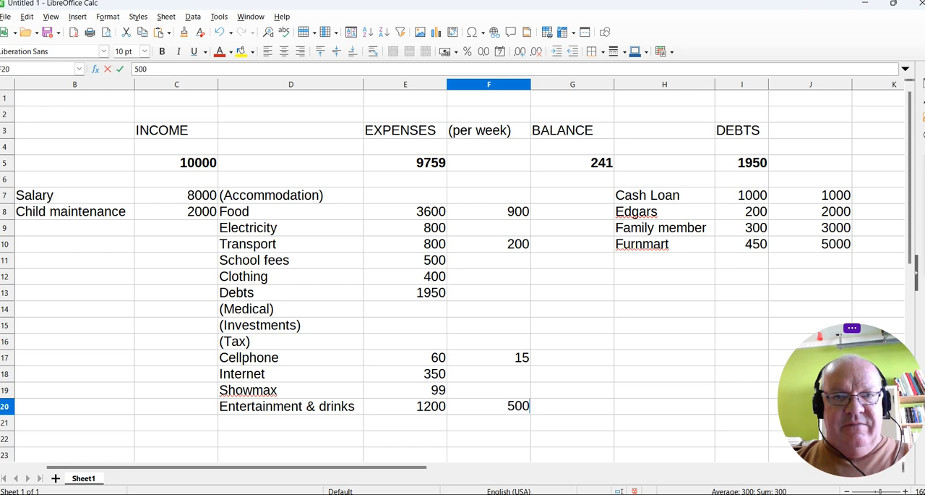
key("Return")
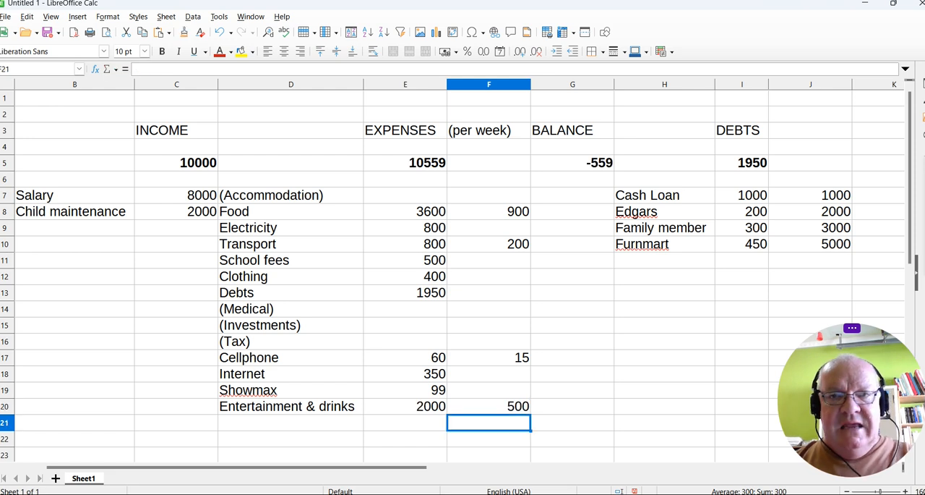
Check the balance formula in G5 and set the weekly Entertainment & drinks amount in F20 to 300.
left_click(596, 165)
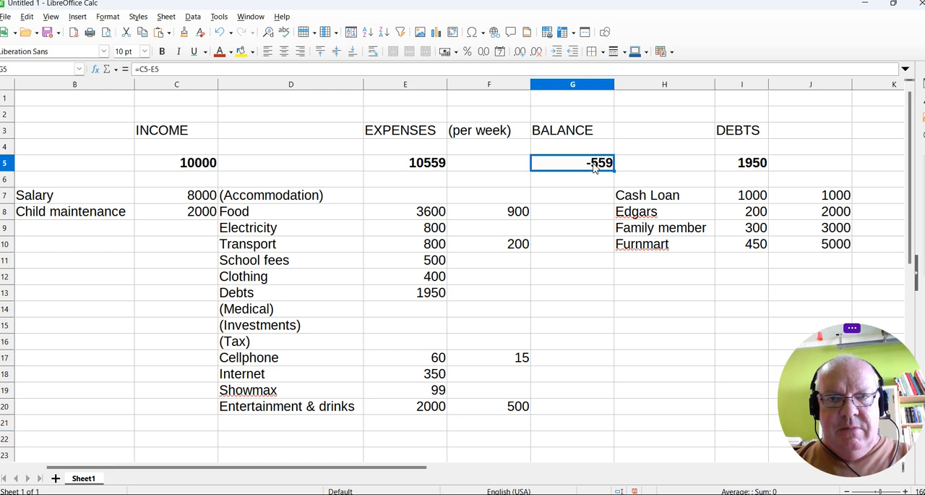
left_click(508, 409)
type("300")
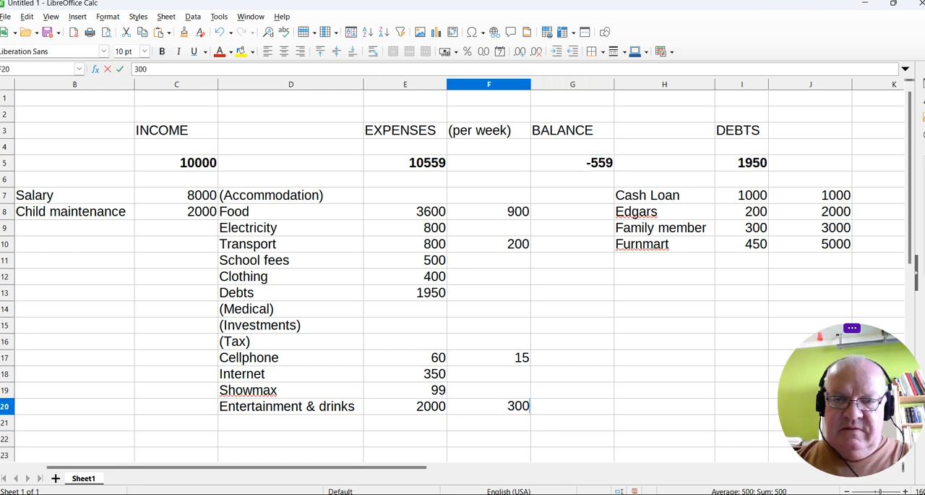
key("Return")
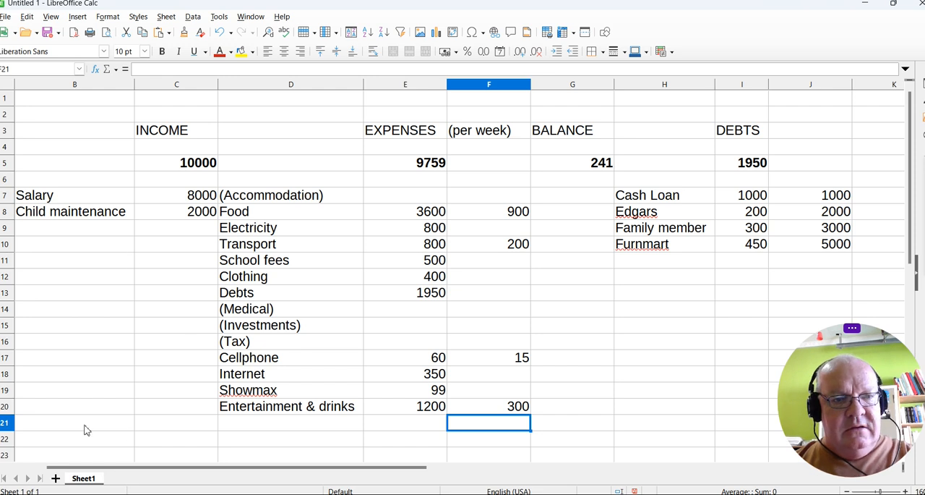
Rename the sheet Sheet1 as June 2023.
right_click(83, 478)
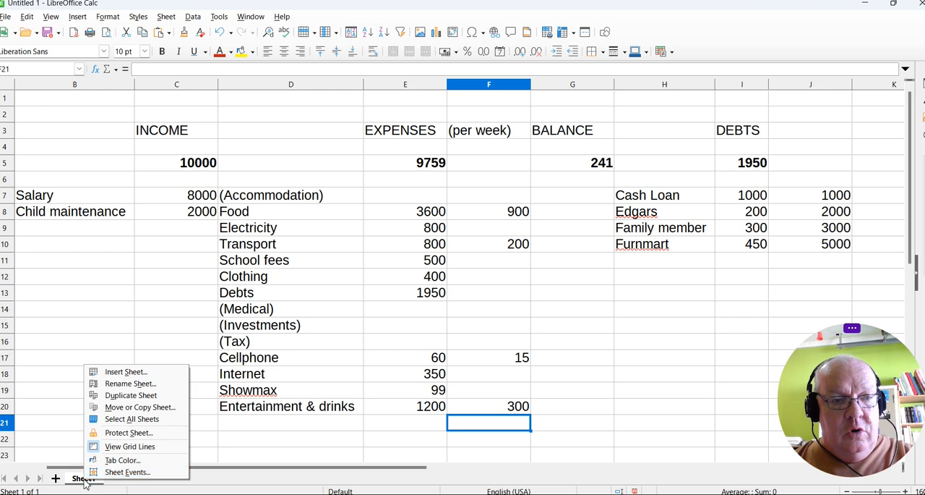
left_click(144, 383)
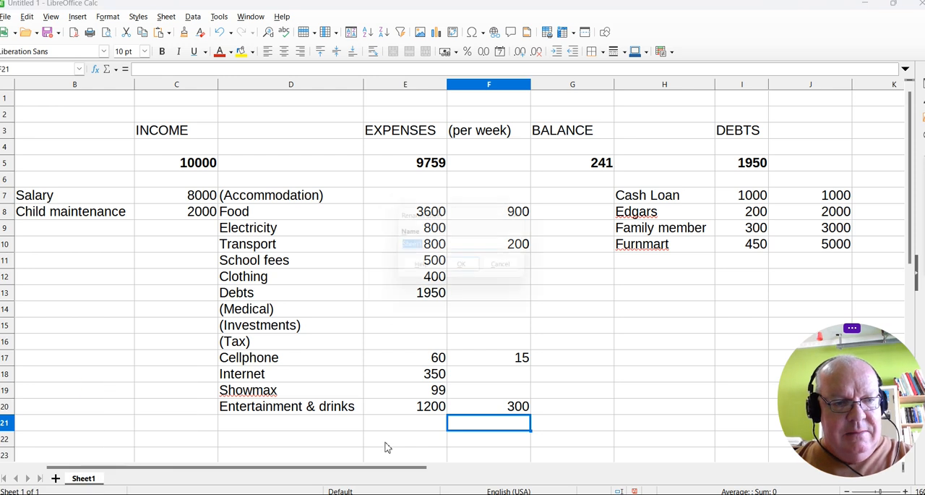
type("June 2023")
key("Return")
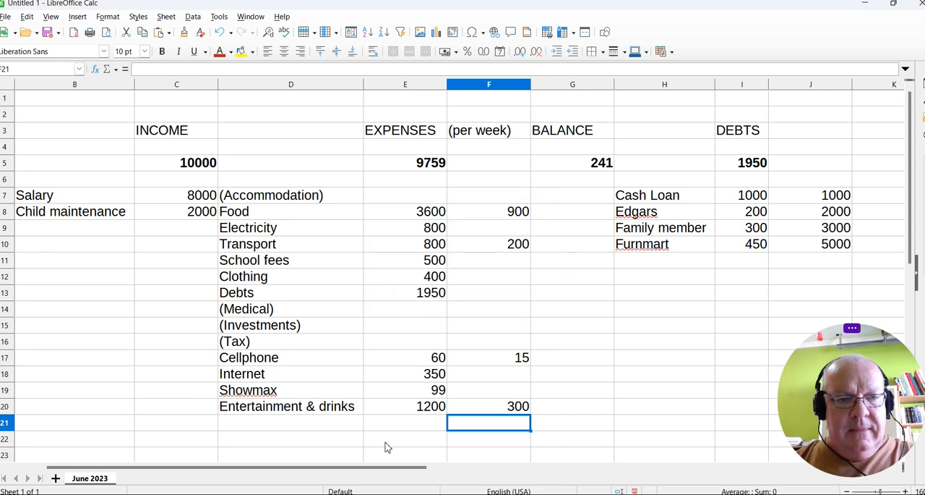
Copy the June 2023 sheet to the end position as July 2023 and compare the two sheets.
right_click(95, 479)
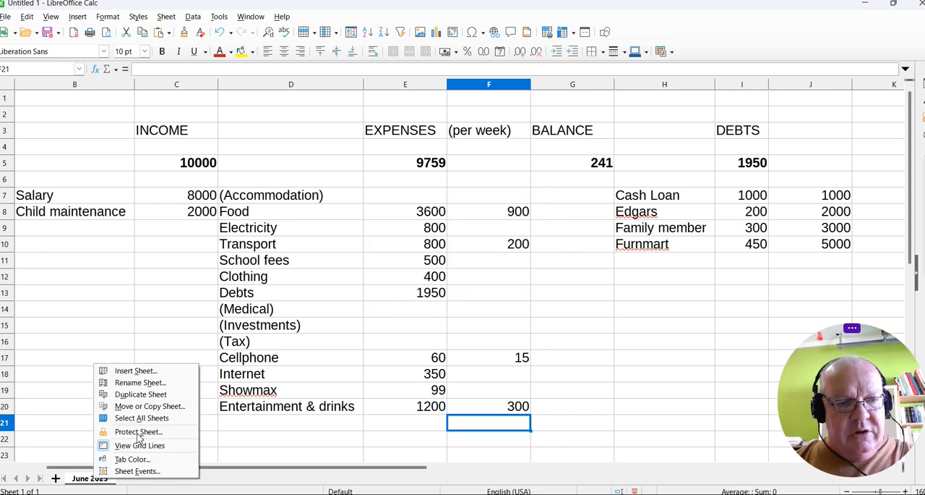
left_click(152, 407)
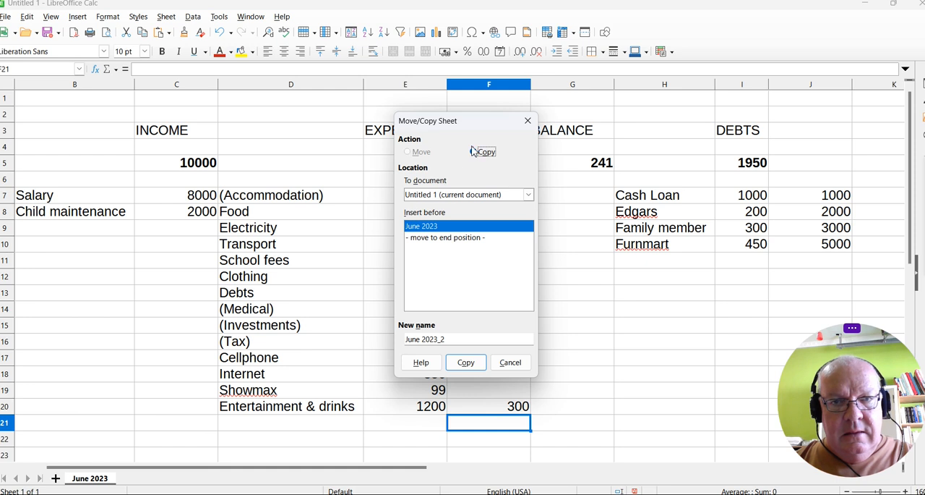
left_click(442, 238)
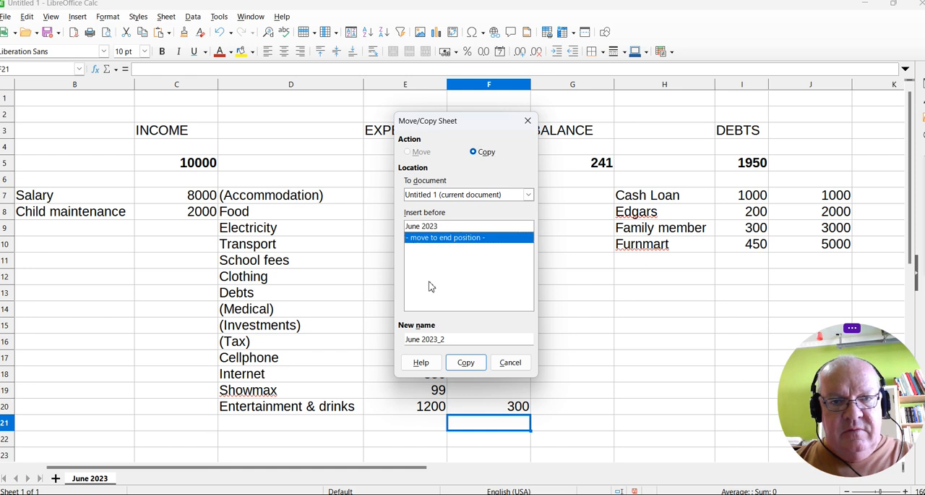
triple_click(459, 338)
type("J")
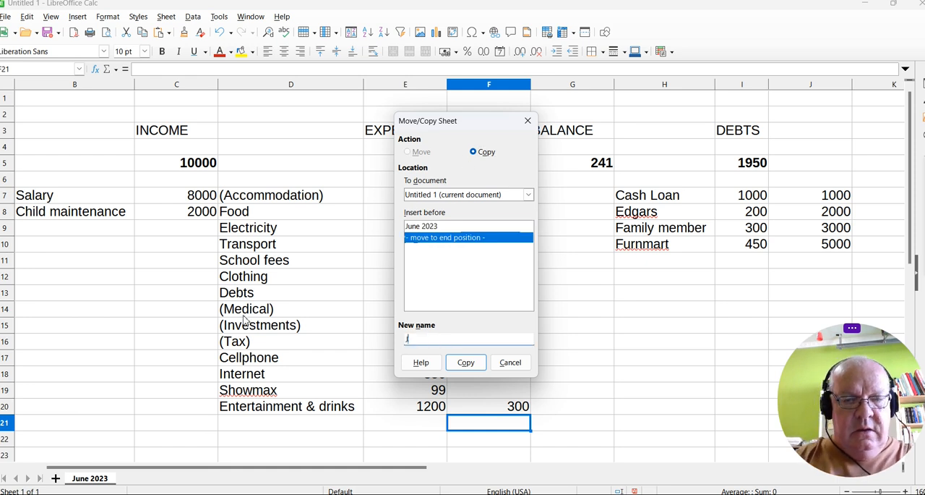
key("Return")
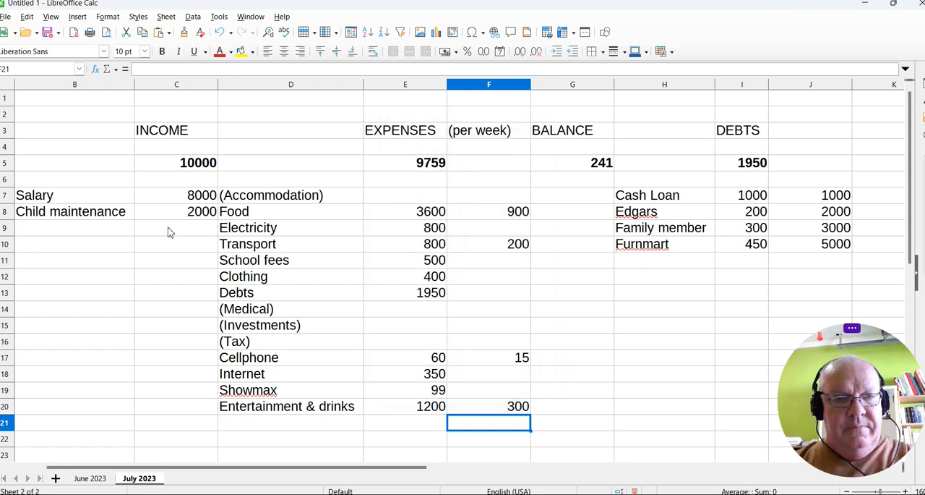
left_click(97, 479)
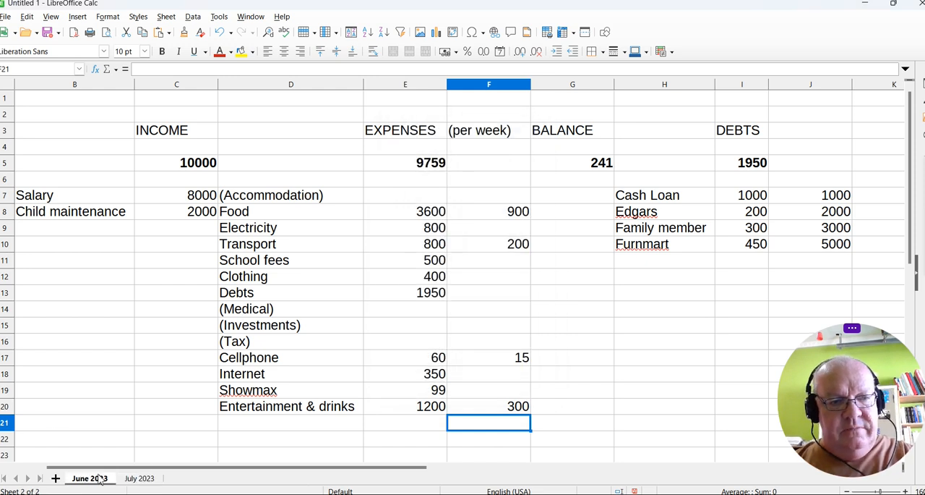
left_click(136, 480)
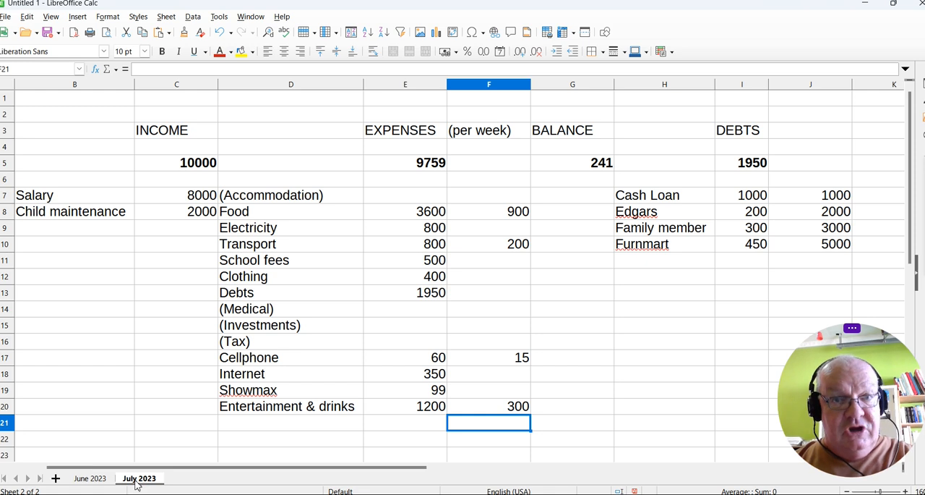
On the July 2023 sheet, set both Cash Loan amounts in I7 and J7 to 0.
left_click(746, 203)
type("0")
left_click(817, 202)
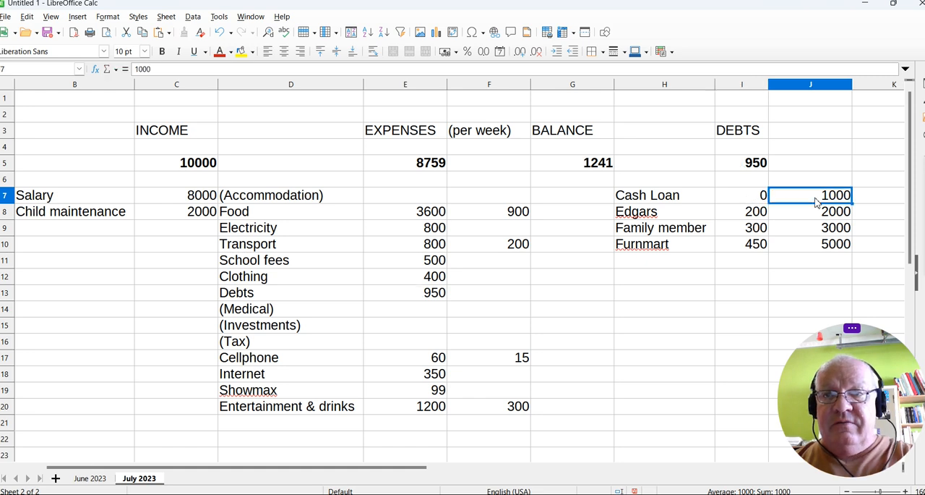
type("0")
key("Return")
left_click(723, 259)
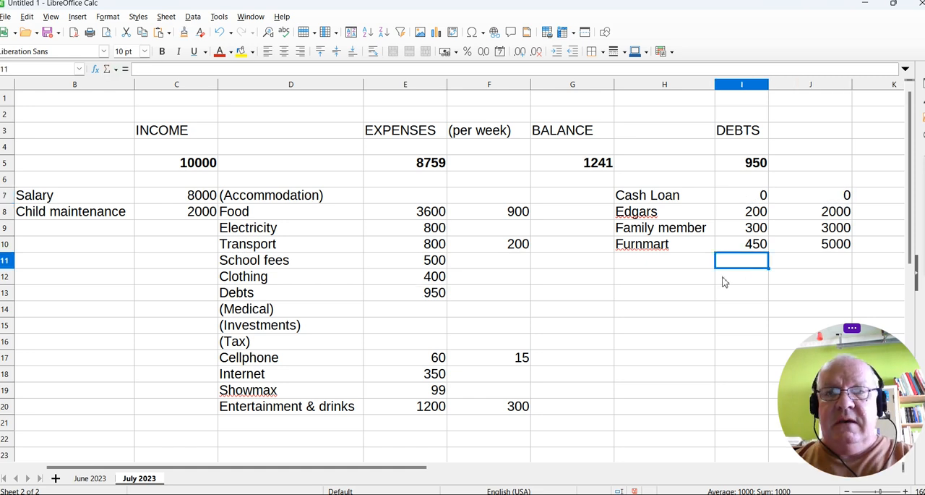
left_click(674, 297)
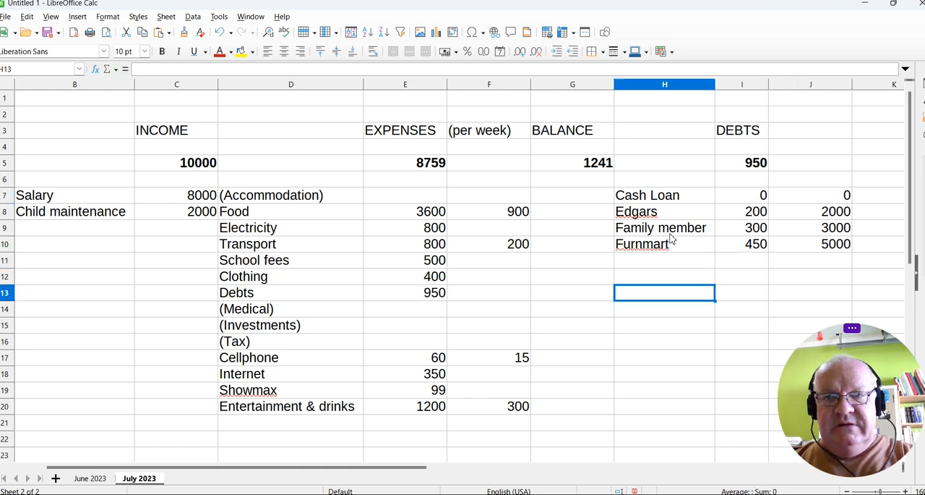
Set the Edgars debt payment in I8 of the July 2023 sheet to 1200.
left_click(757, 216)
type("1500")
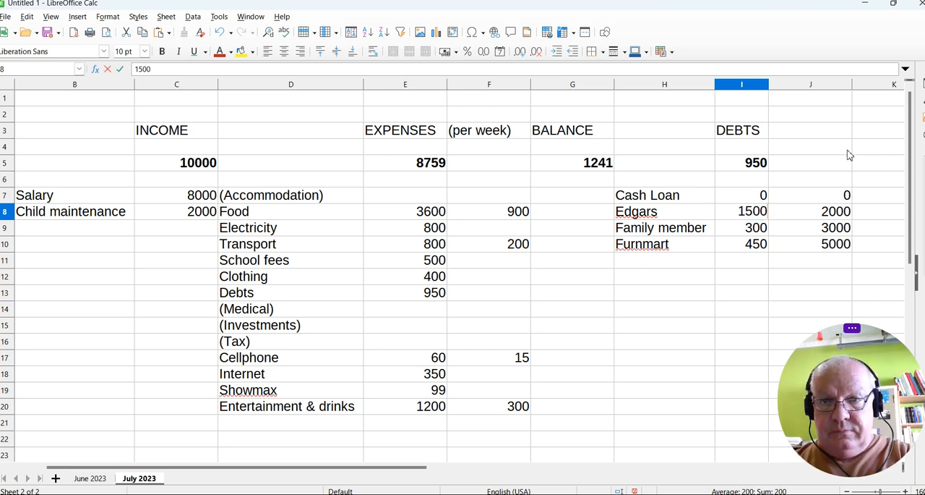
double_click(758, 213)
key("Right")
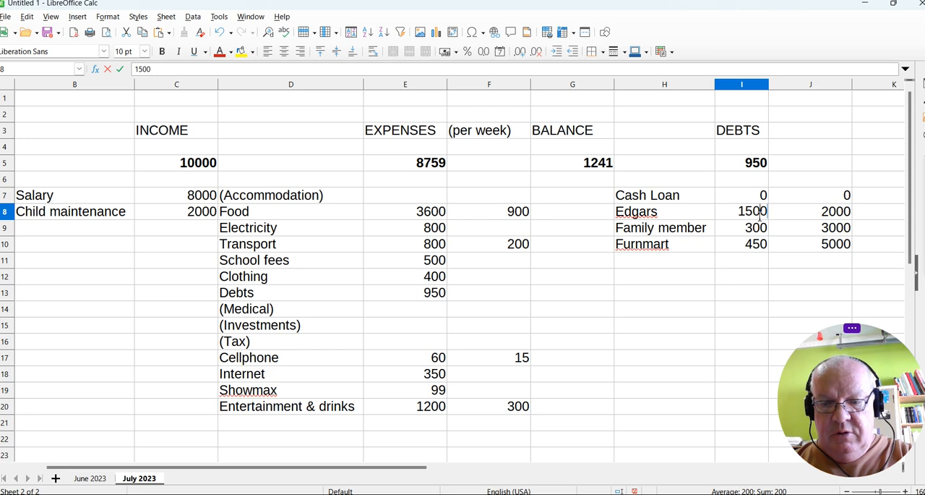
key("BackSpace")
key("BackSpace")
key("BackSpace")
type("200")
left_click(690, 279)
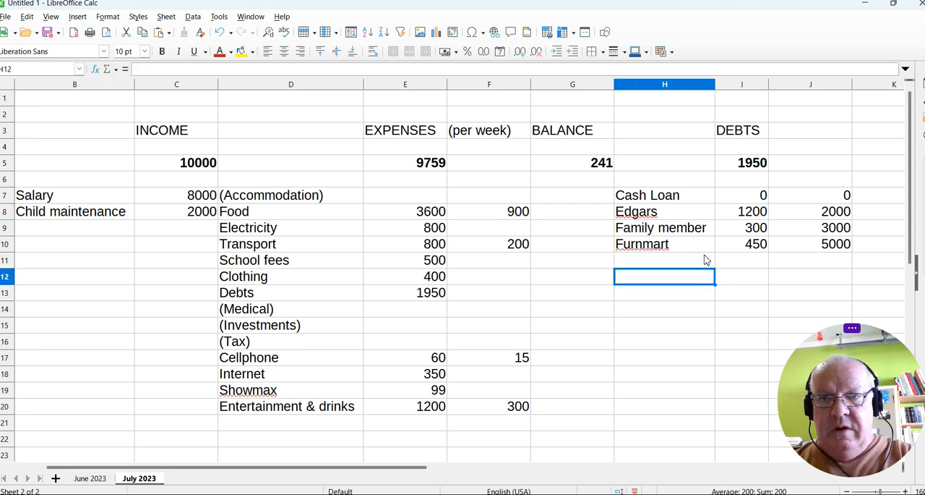
Examine the July balance in G5, the Edgars amounts in I8 and J8, and the Family member payment in I9.
left_click(591, 172)
left_click(756, 214)
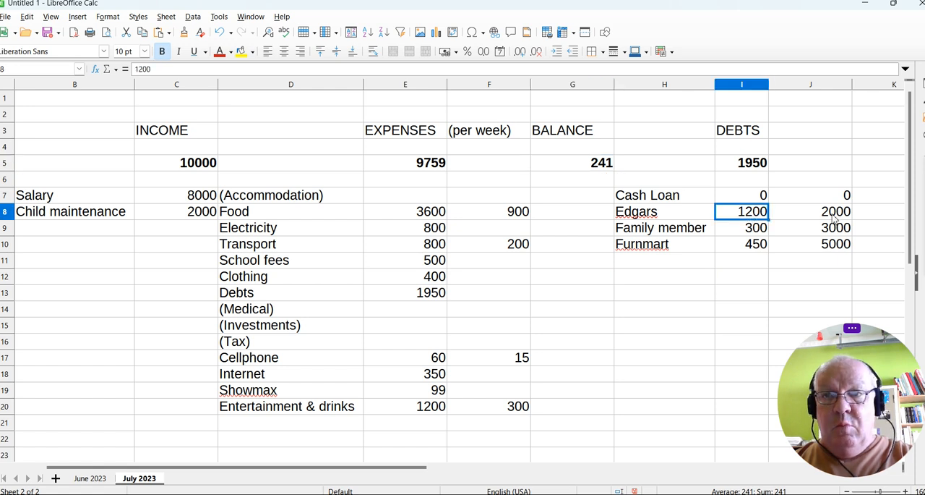
left_click(803, 217)
left_click(756, 218)
left_click(831, 214)
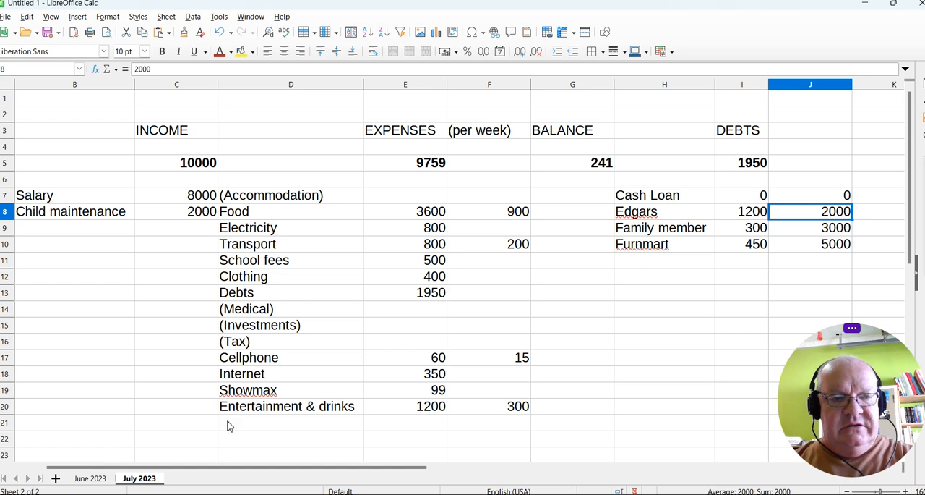
left_click(755, 216)
left_click(751, 231)
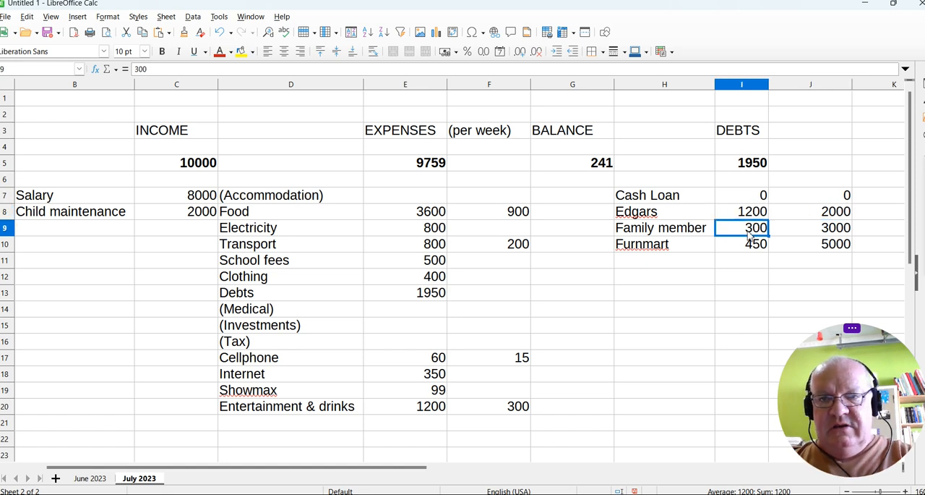
left_click(748, 261)
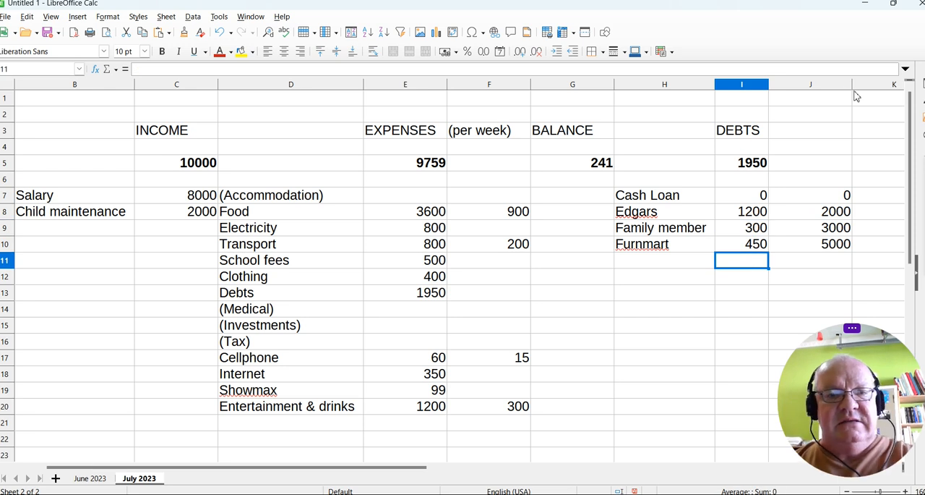
Return to the June 2023 sheet and set the weekly Food amount in F8 to 700.
left_click(99, 479)
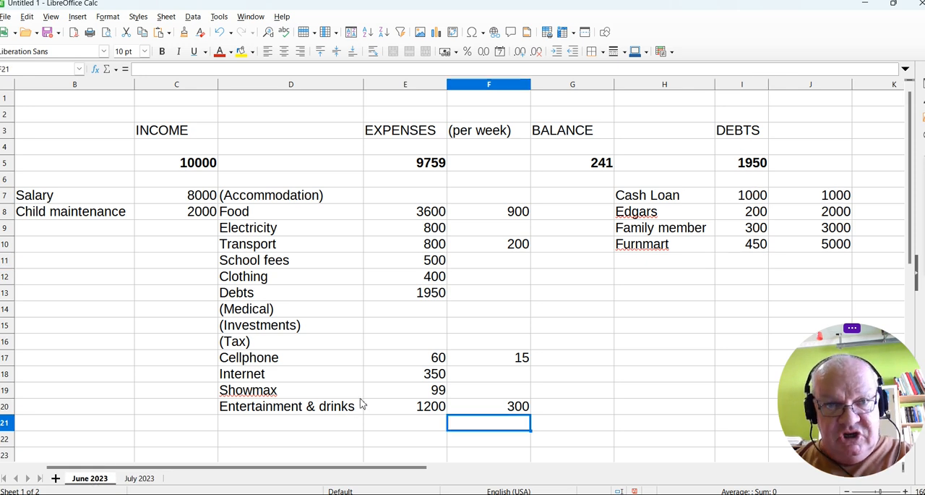
left_click(396, 310)
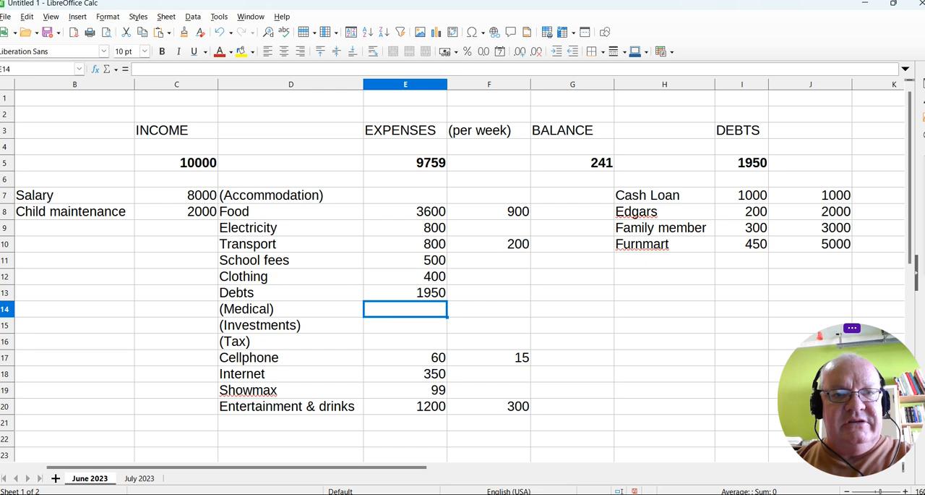
left_click(508, 217)
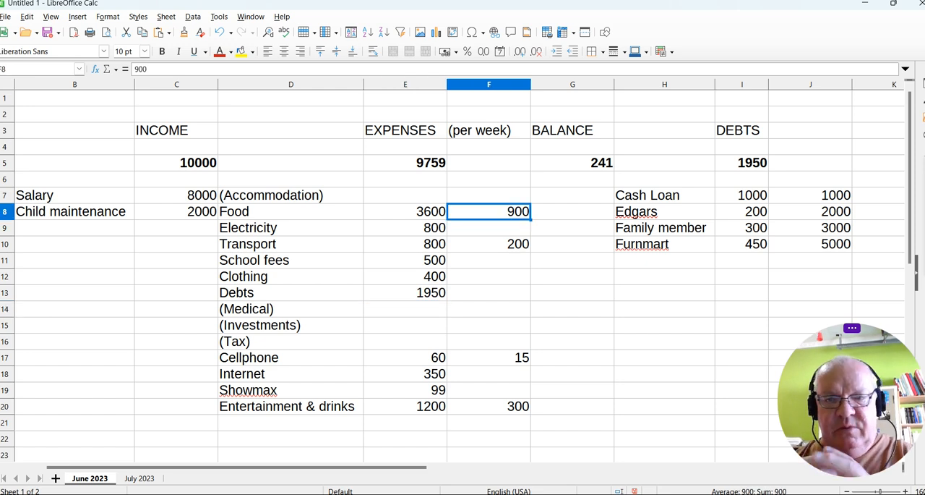
type("700")
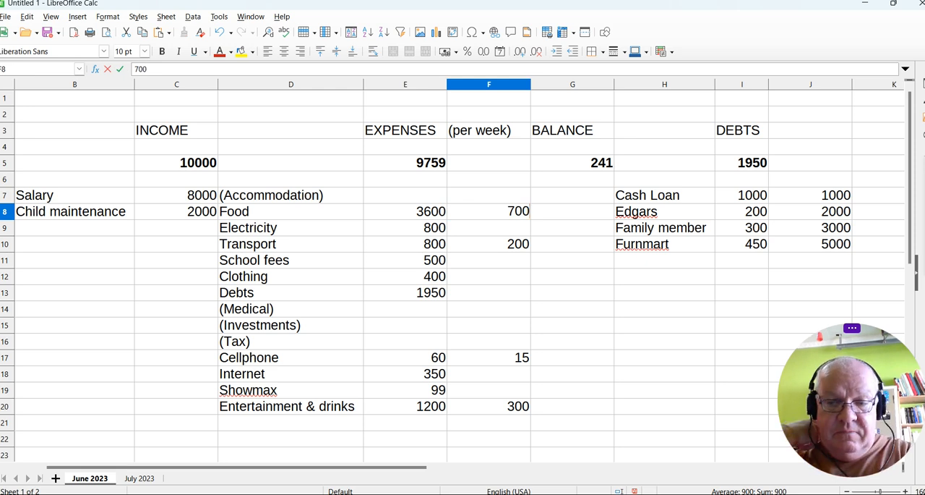
key("Return")
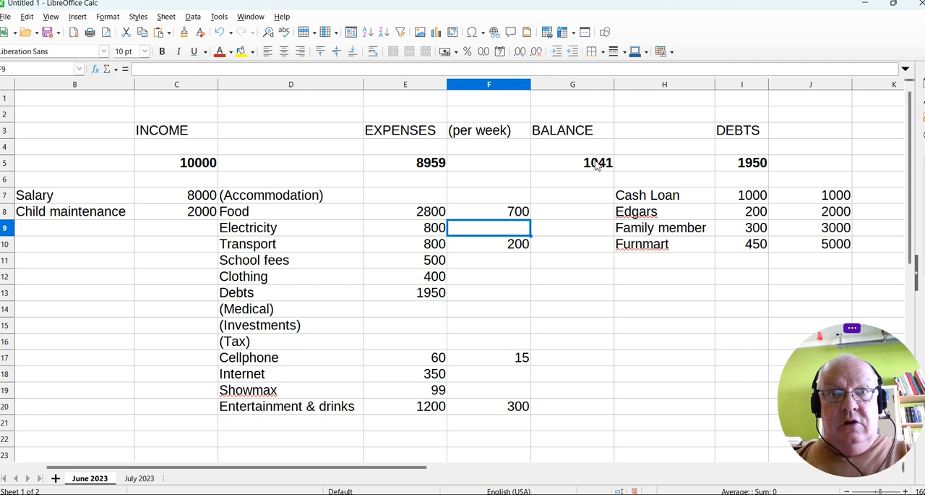
Set the June Edgars payment in I8 to 1000 and check the formulas in E13, I5 and E20.
left_click(745, 212)
type("1000")
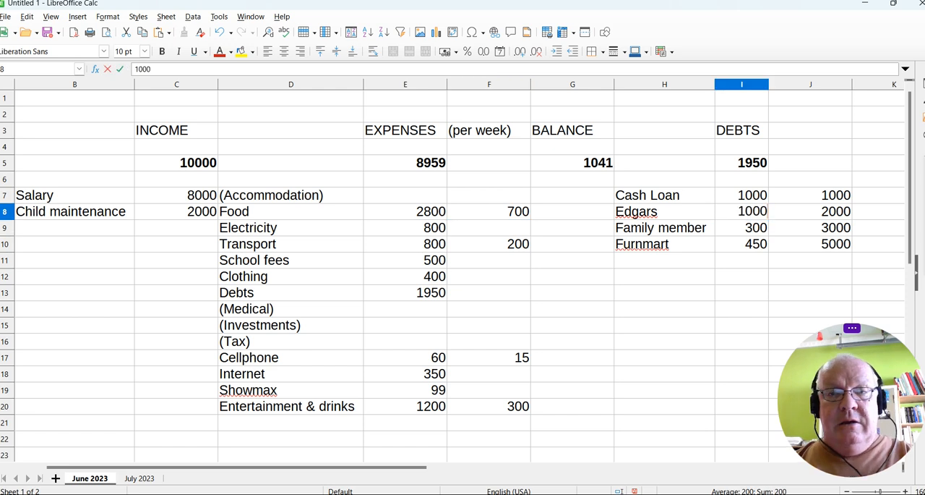
key("Return")
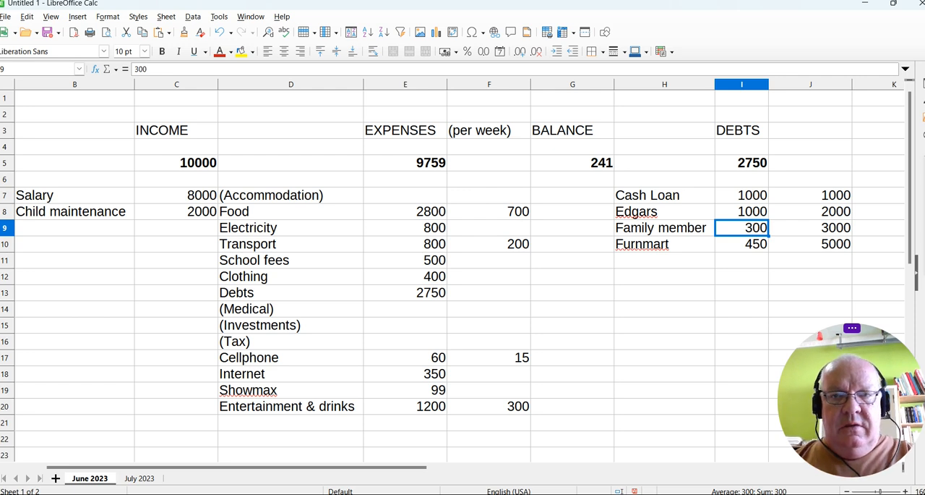
left_click(432, 293)
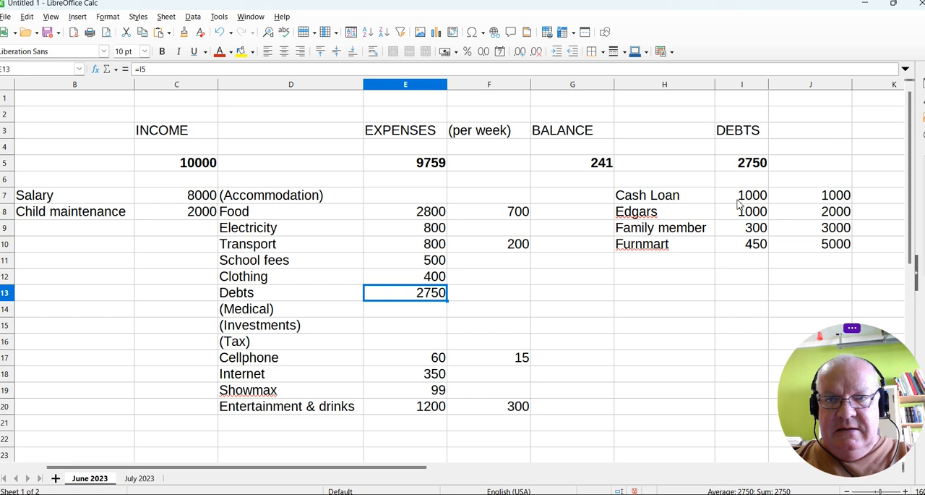
left_click(759, 165)
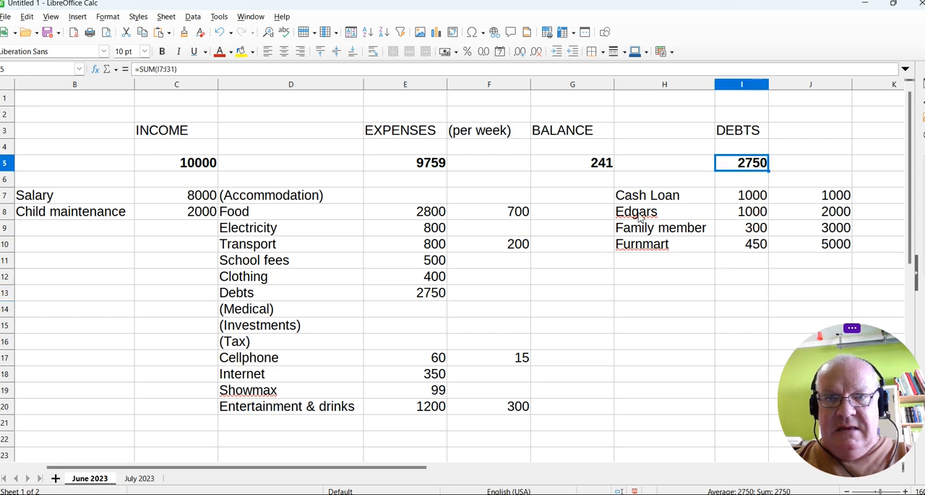
left_click(425, 408)
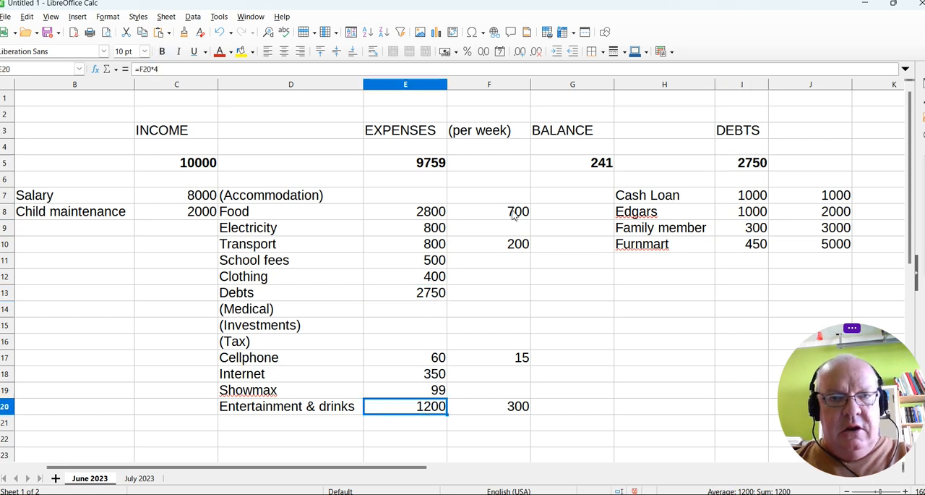